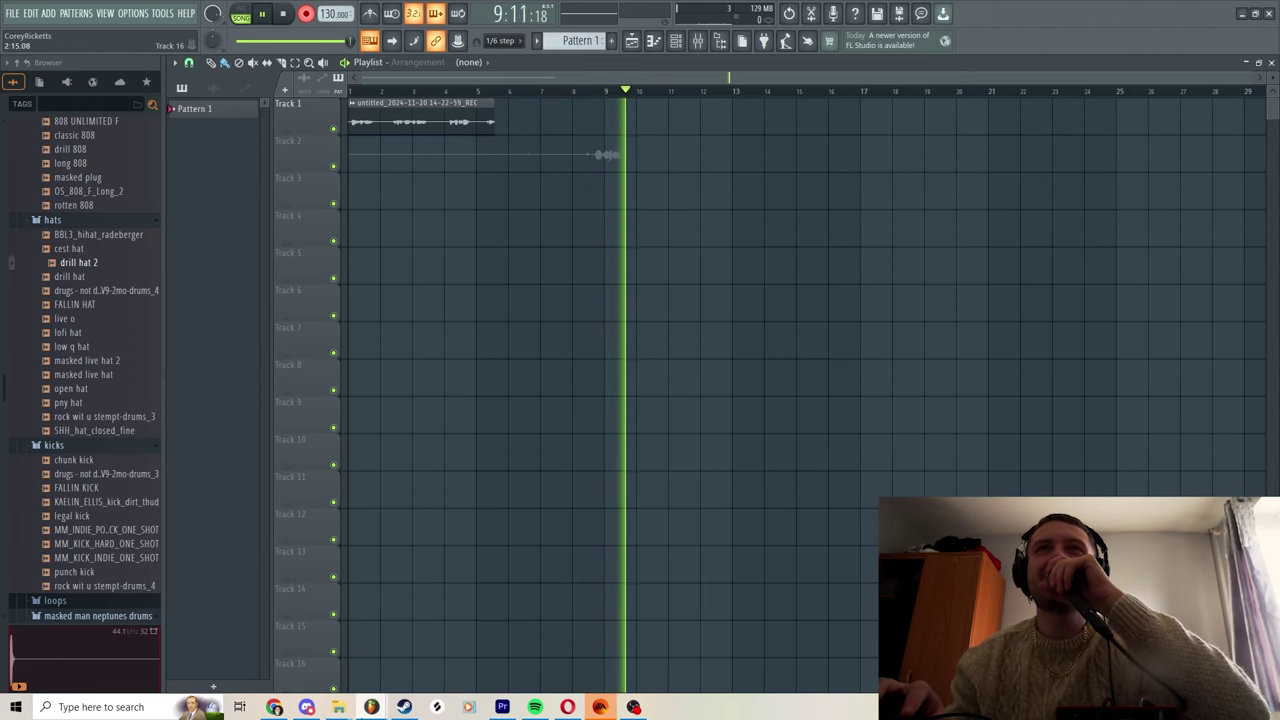
- Bring the 80s.flp project window to the front from the FL Studio taskbar preview
{"action": "mouse_move", "coordinate": [371, 707]}
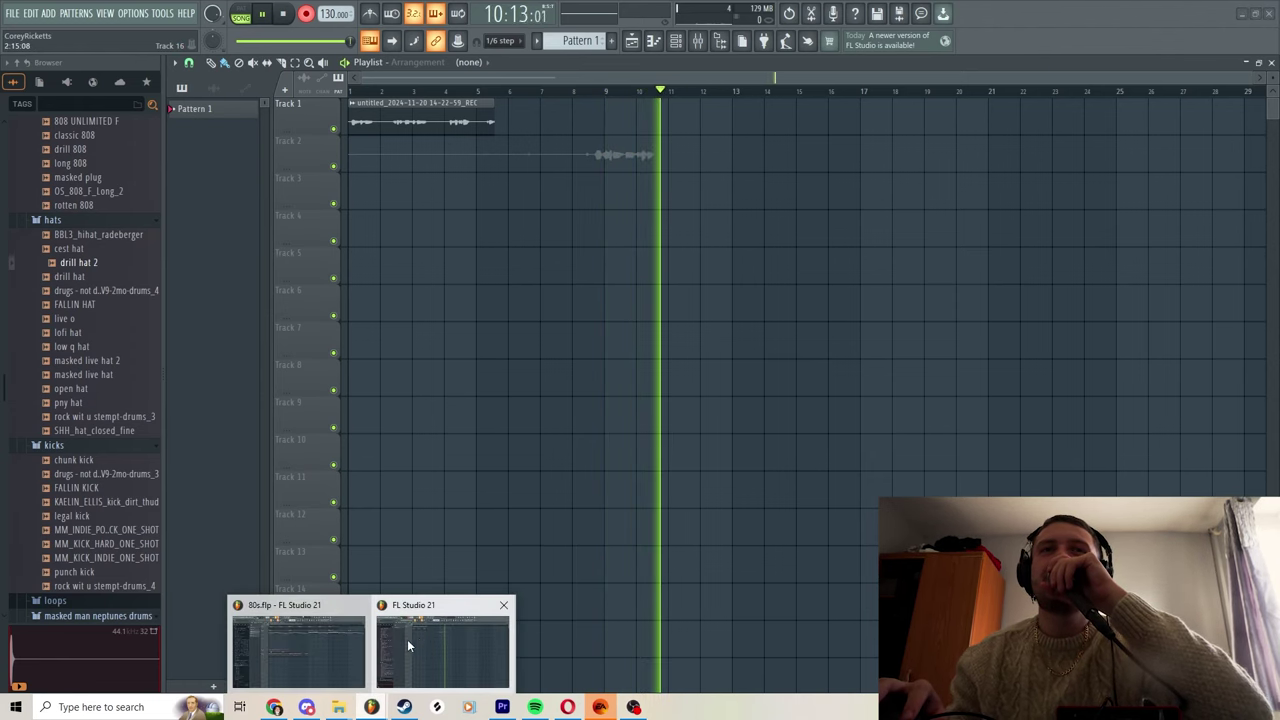
{"action": "left_click", "coordinate": [310, 650]}
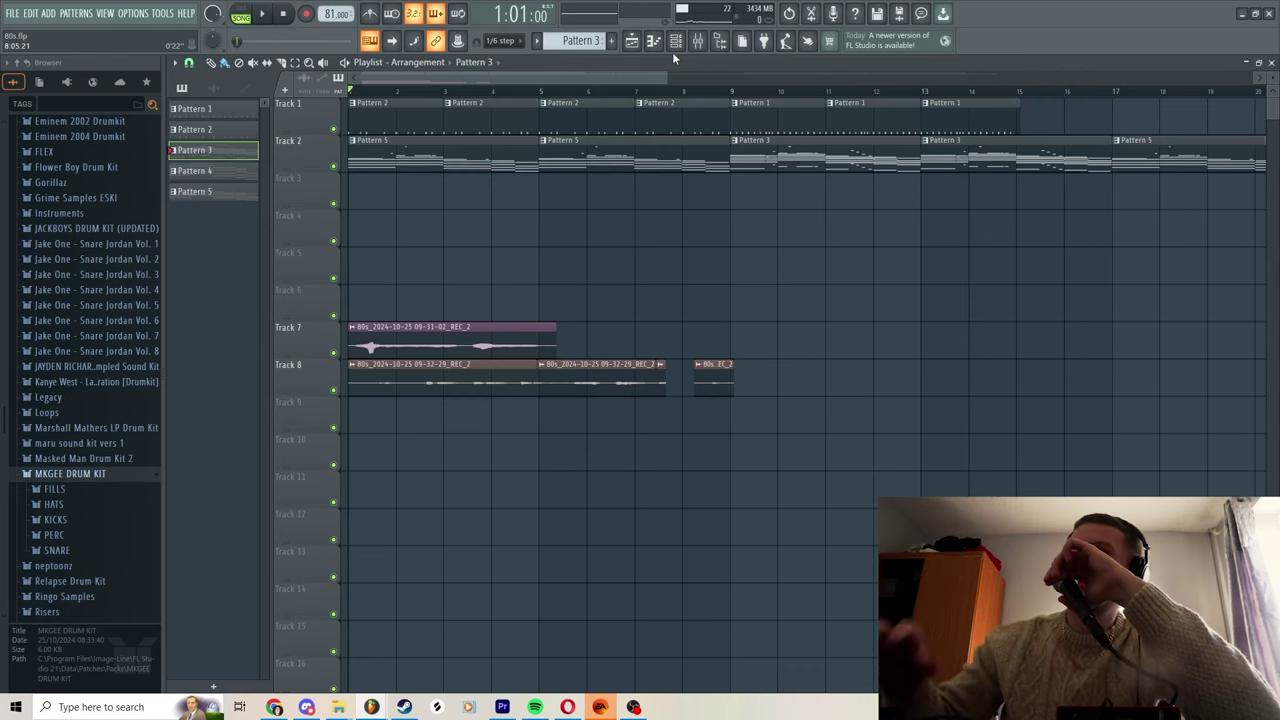
- Select Pattern 5 and open the Strum Session 2 guitar plugin from the Channel rack
{"action": "left_click", "coordinate": [465, 155]}
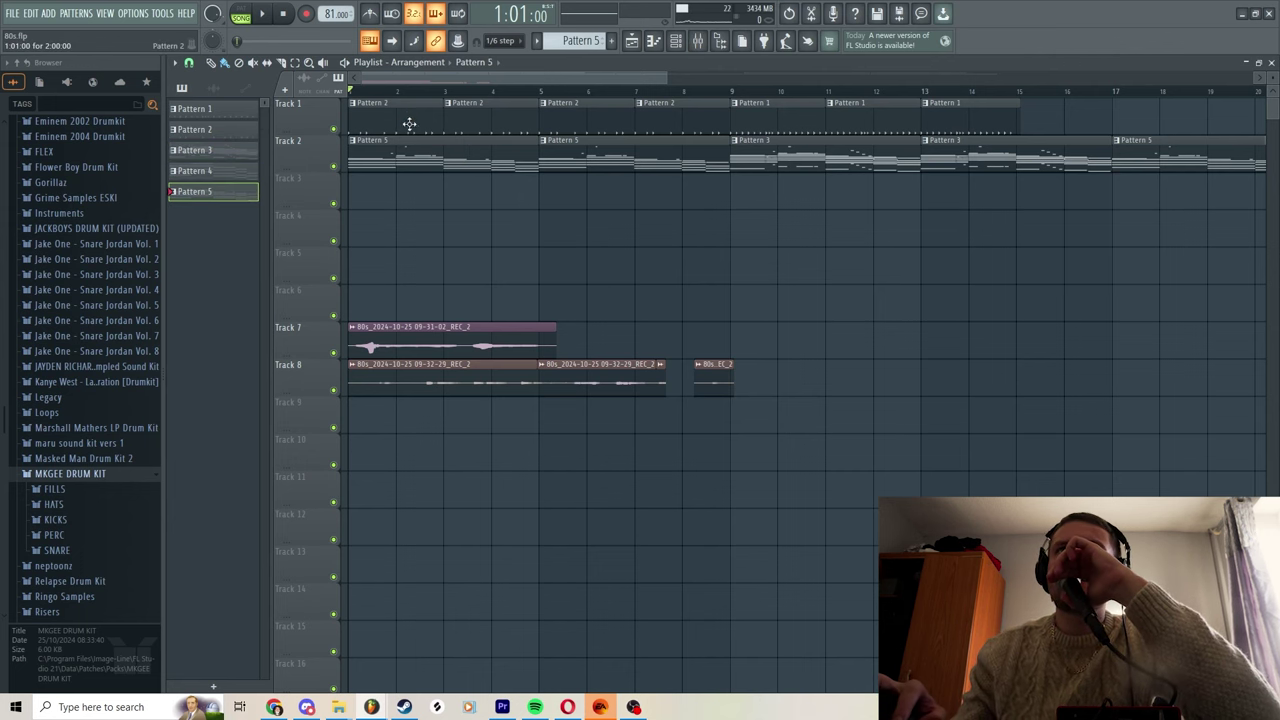
{"action": "left_click", "coordinate": [677, 41]}
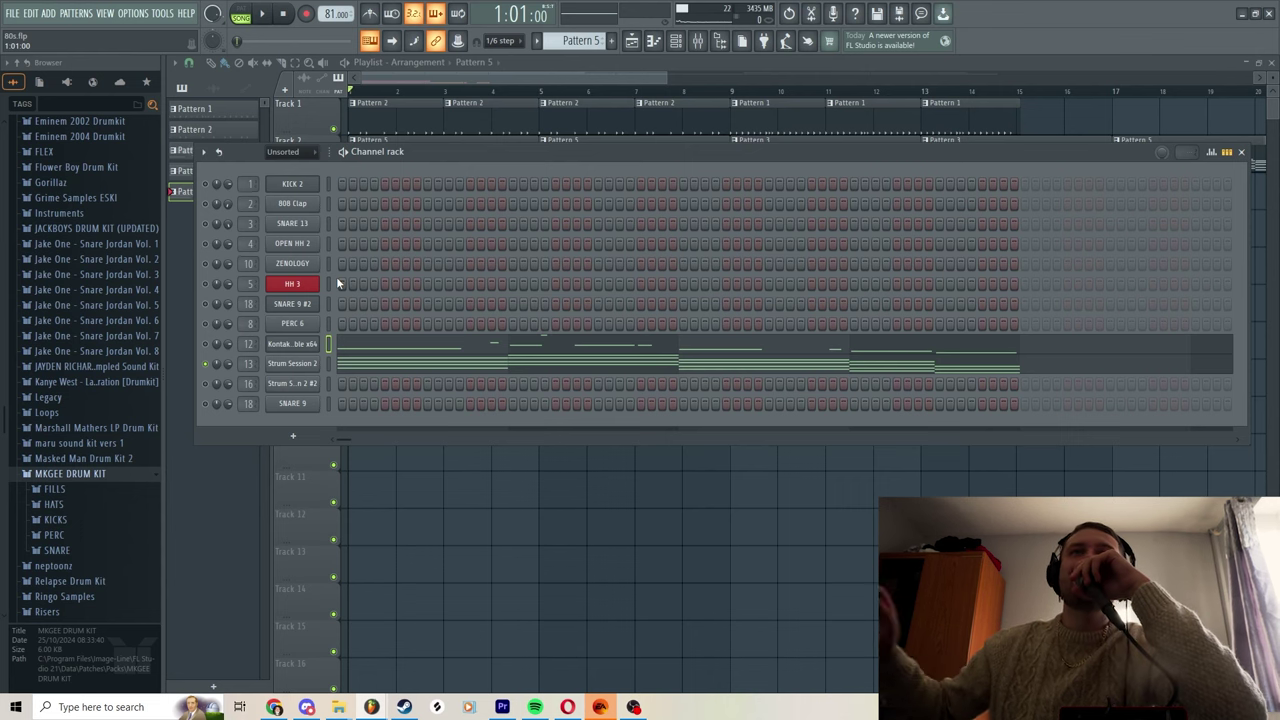
{"action": "left_click", "coordinate": [312, 367]}
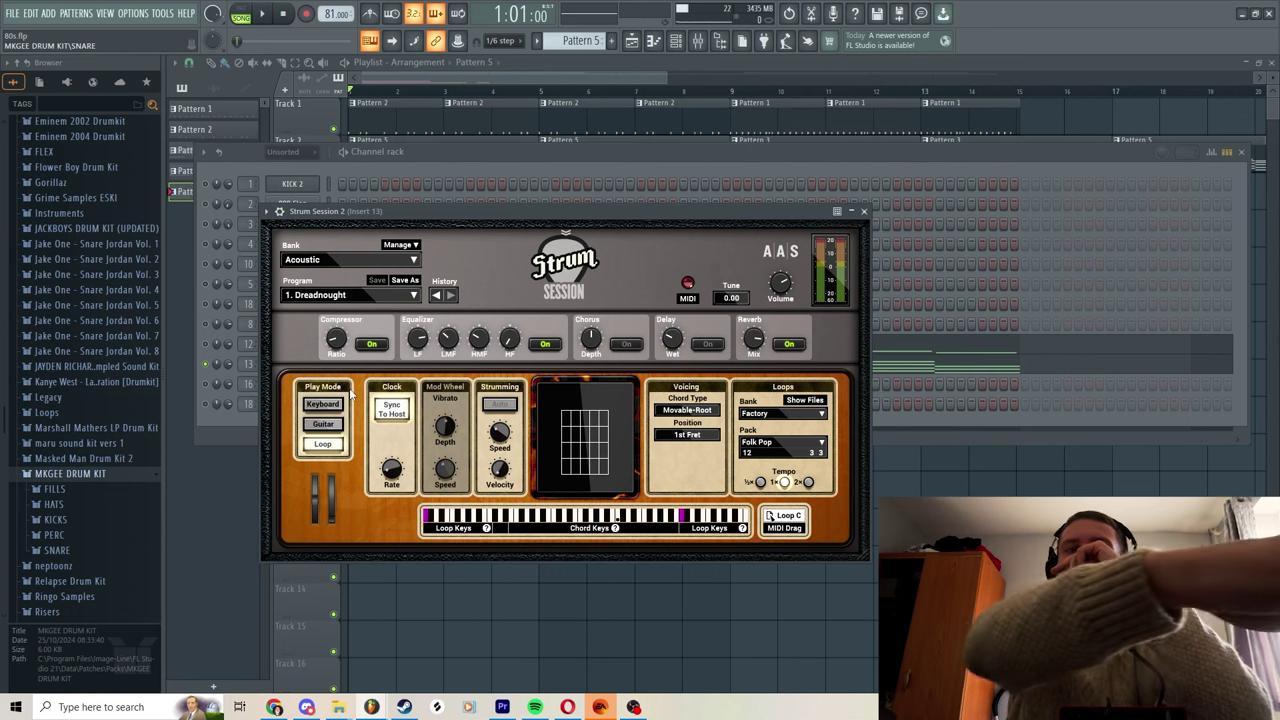
- Audition a C chord, another chord and an Em chord twice on the Strum Session 2 guitar
{"action": "key", "text": "z"}
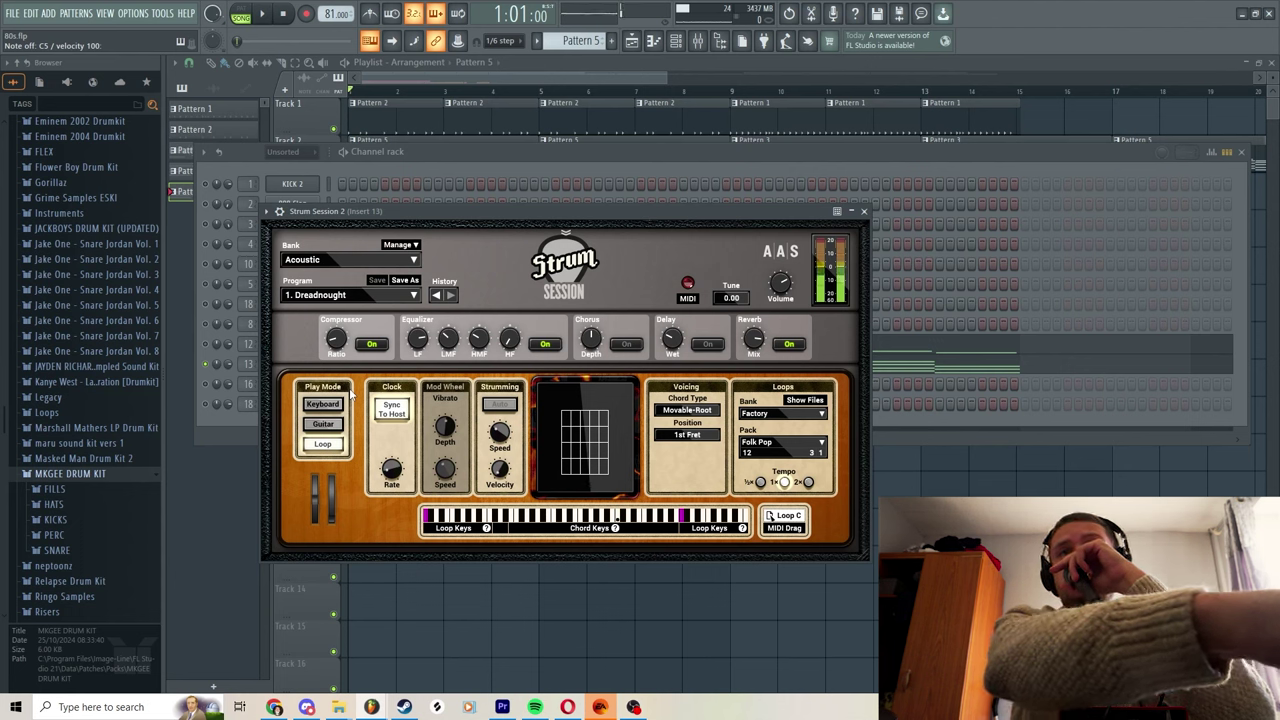
{"action": "key", "text": "c"}
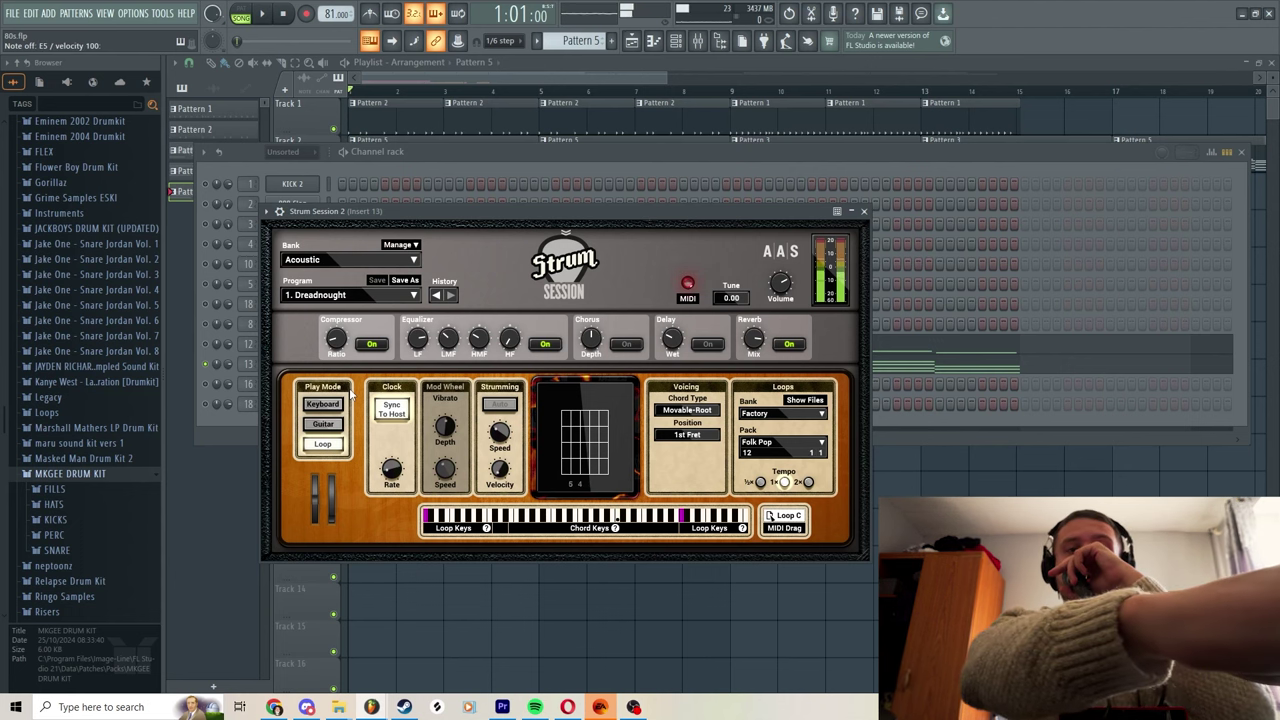
{"action": "key", "text": "d"}
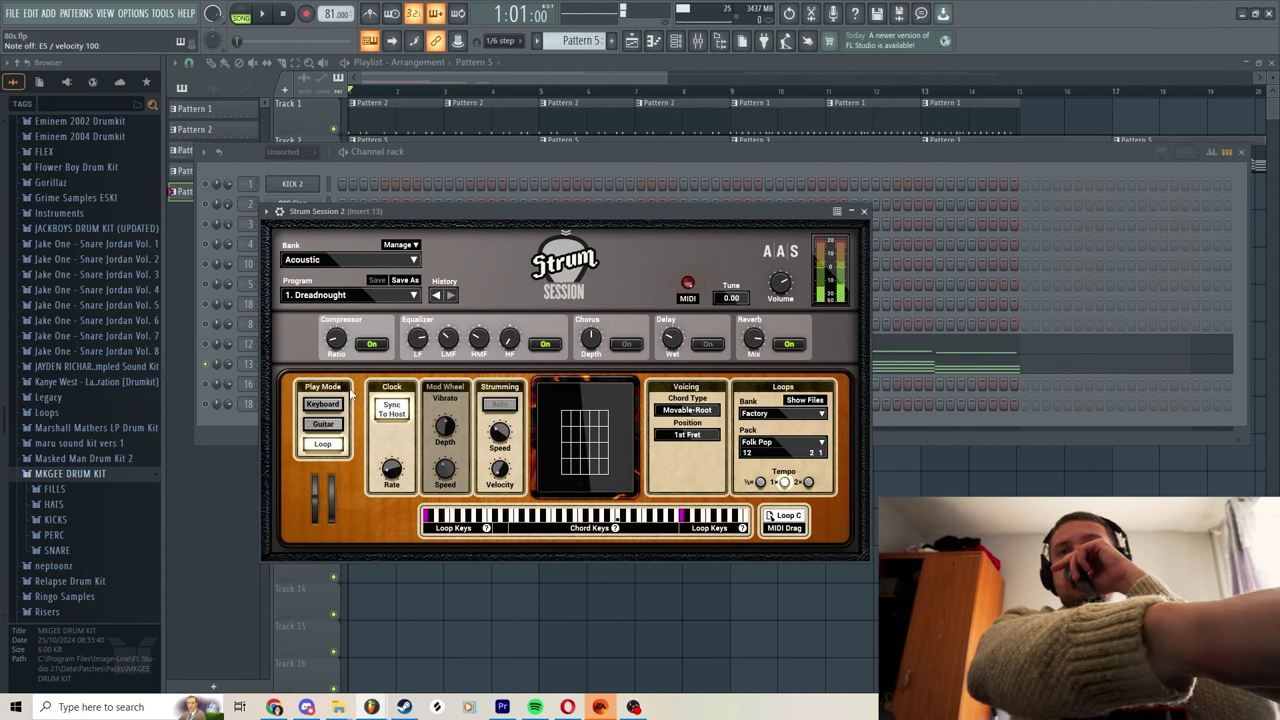
{"action": "key", "text": "d"}
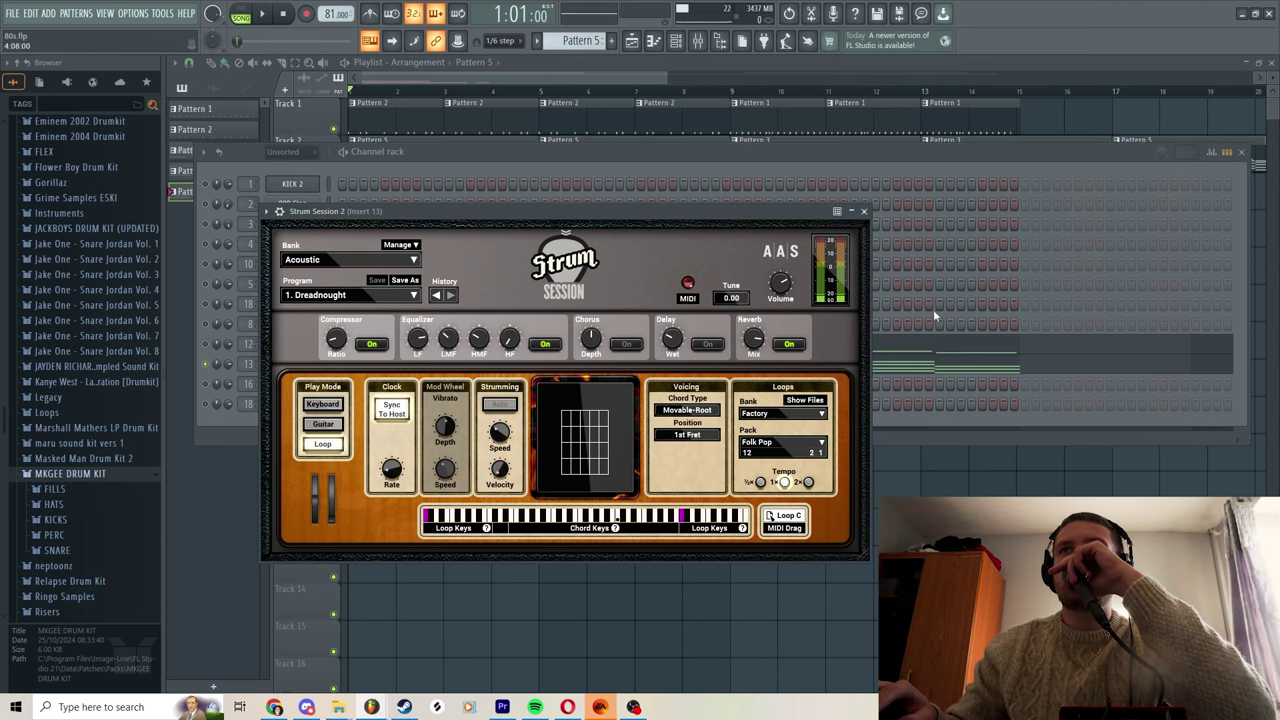
- View Strum Session 2's chord notes in the piano roll and switch playback from SONG to PAT
{"action": "left_click", "coordinate": [945, 375]}
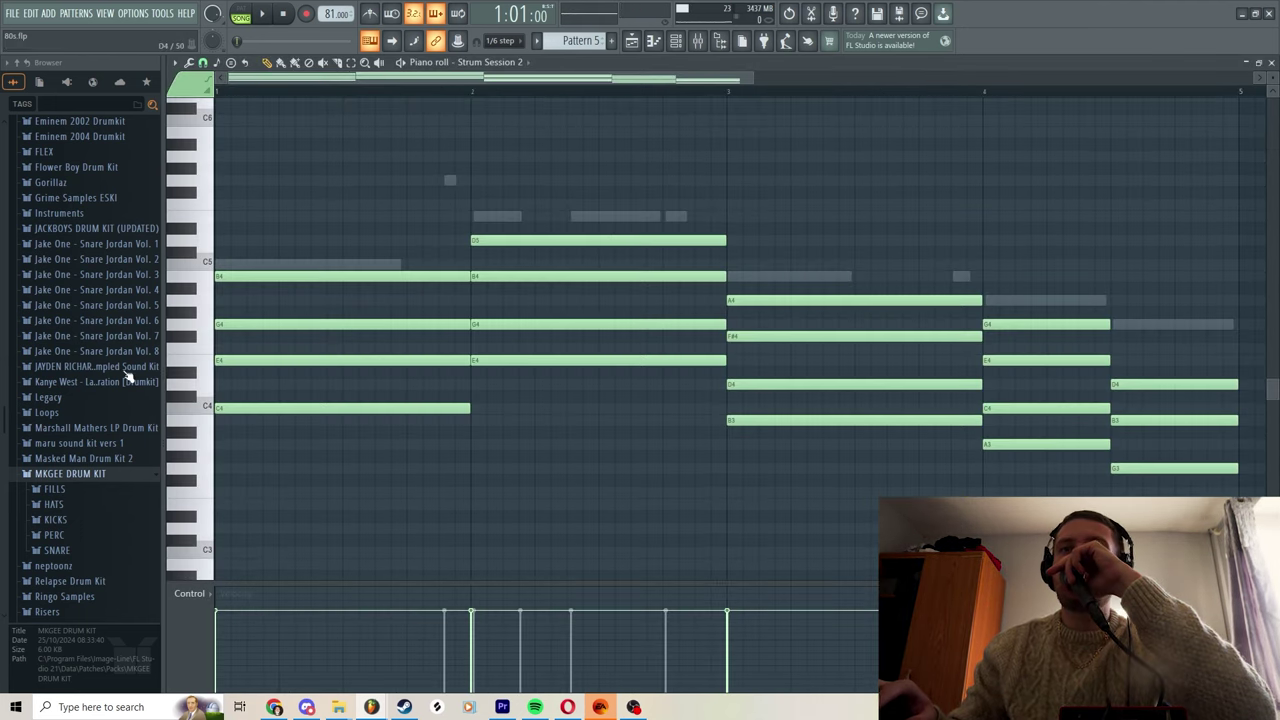
{"action": "left_click", "coordinate": [248, 14]}
{"action": "left_click", "coordinate": [653, 41]}
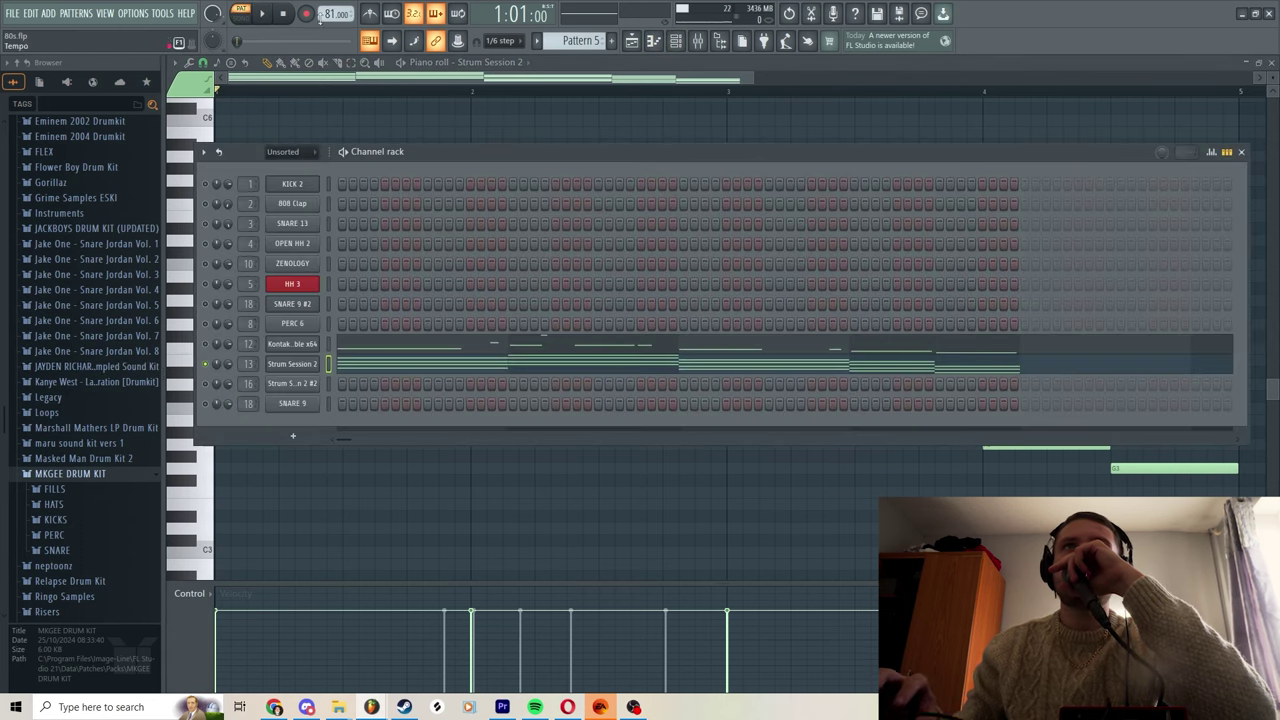
- In the mixer, inspect Insert 13's Fruity Chorus, Fruity delay 2, Fruity parametric EQ 2 and Fruity Limiter
{"action": "left_click", "coordinate": [697, 41]}
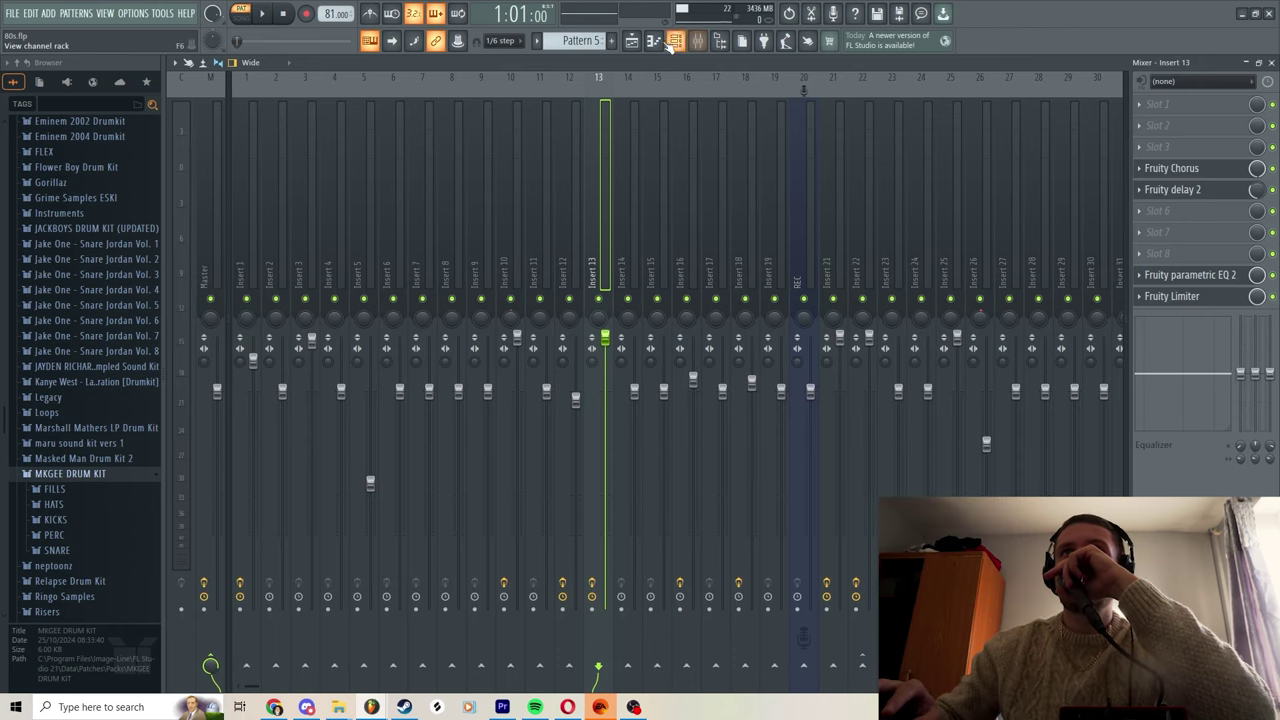
{"action": "left_click", "coordinate": [653, 41]}
{"action": "left_click", "coordinate": [697, 41]}
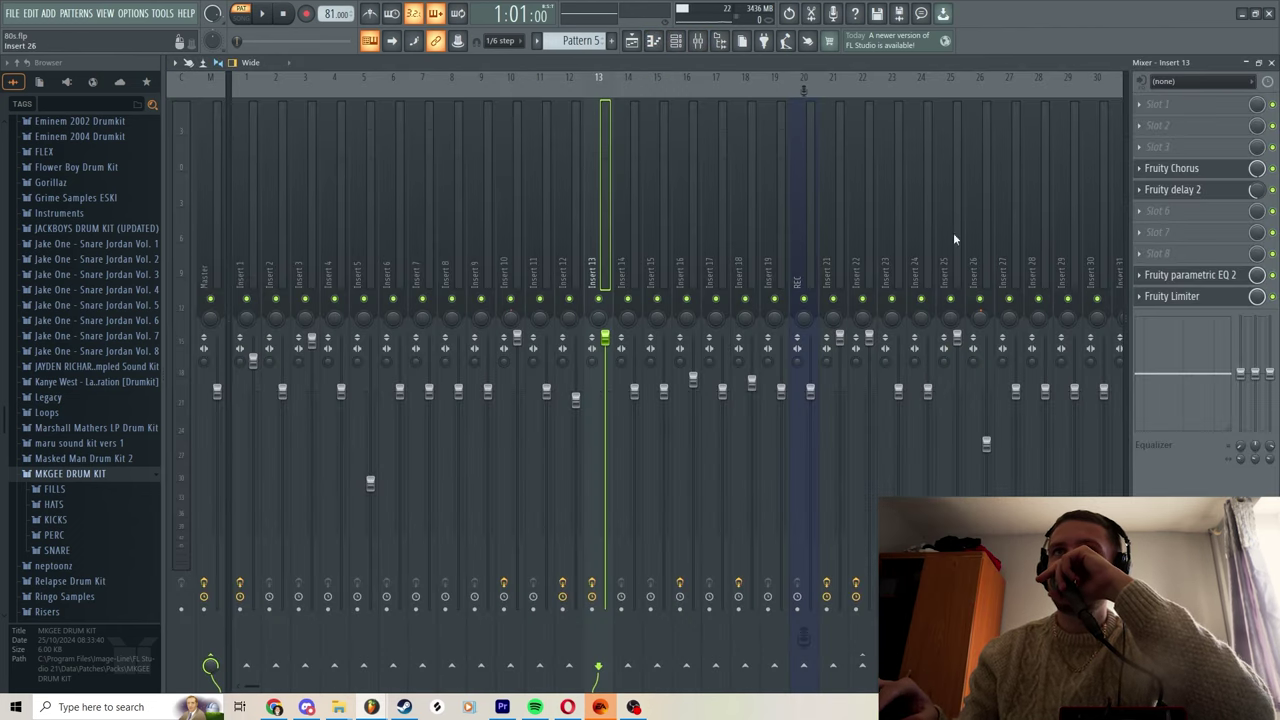
{"action": "left_click", "coordinate": [1196, 172]}
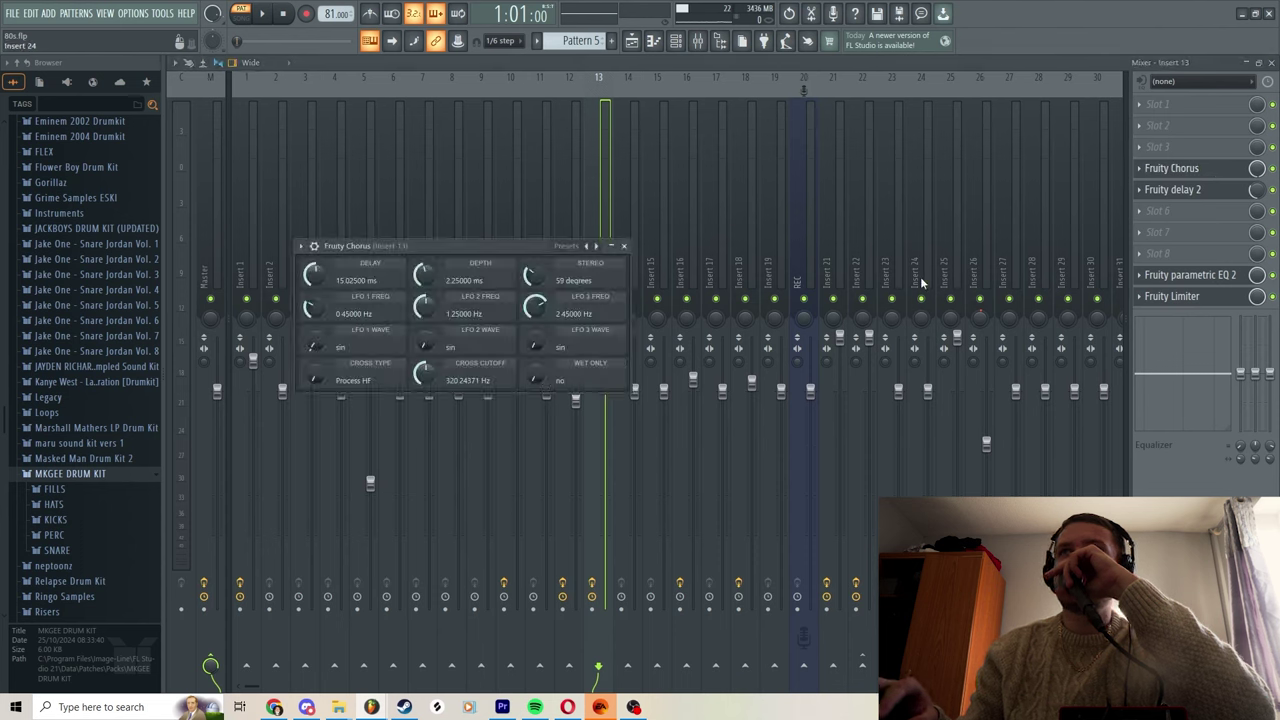
{"action": "left_click", "coordinate": [1203, 196]}
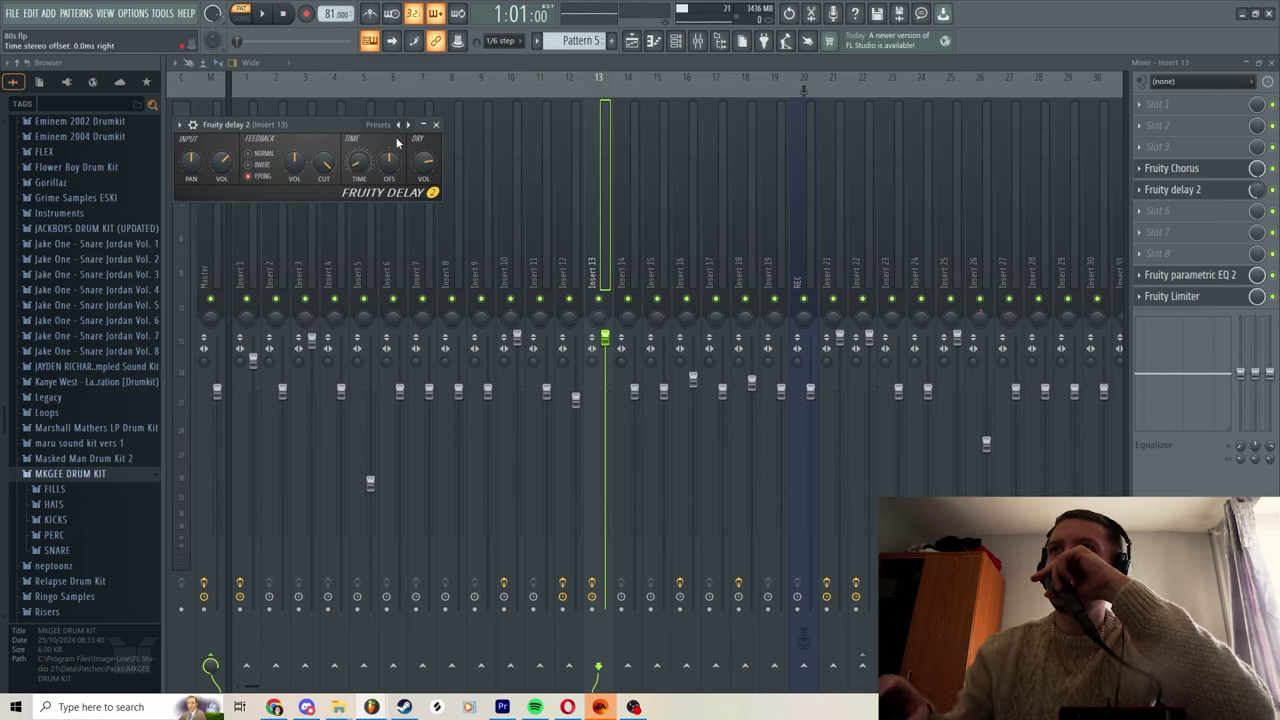
{"action": "left_click", "coordinate": [1188, 285]}
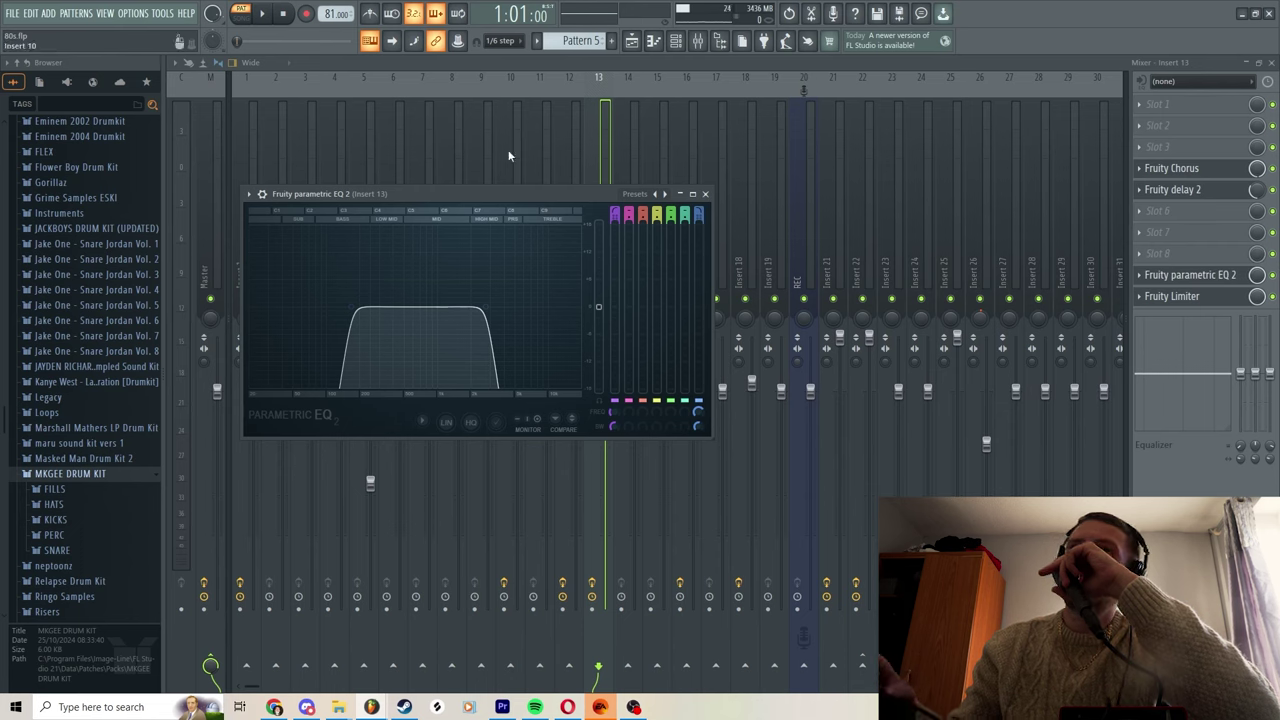
{"action": "left_click", "coordinate": [1180, 296]}
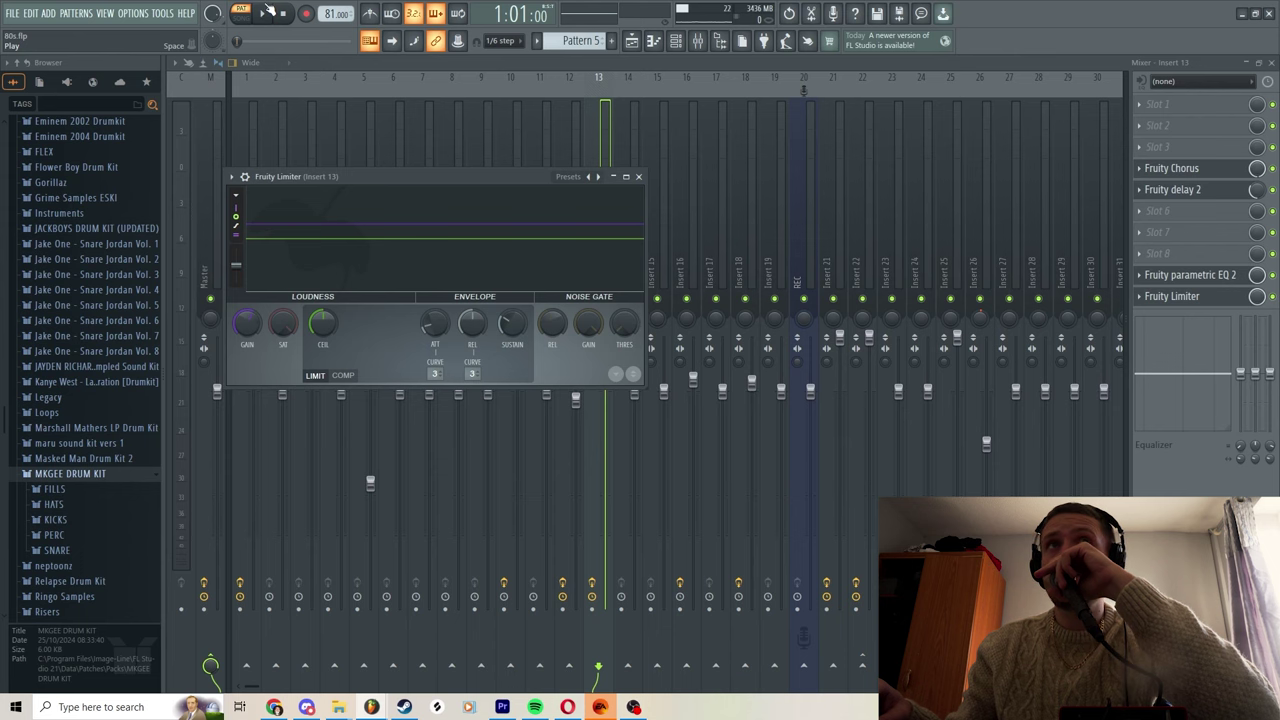
- Play the pattern while viewing the Strum Session 2 notes in the piano roll, then stop
{"action": "left_click", "coordinate": [267, 13]}
{"action": "left_click", "coordinate": [676, 40]}
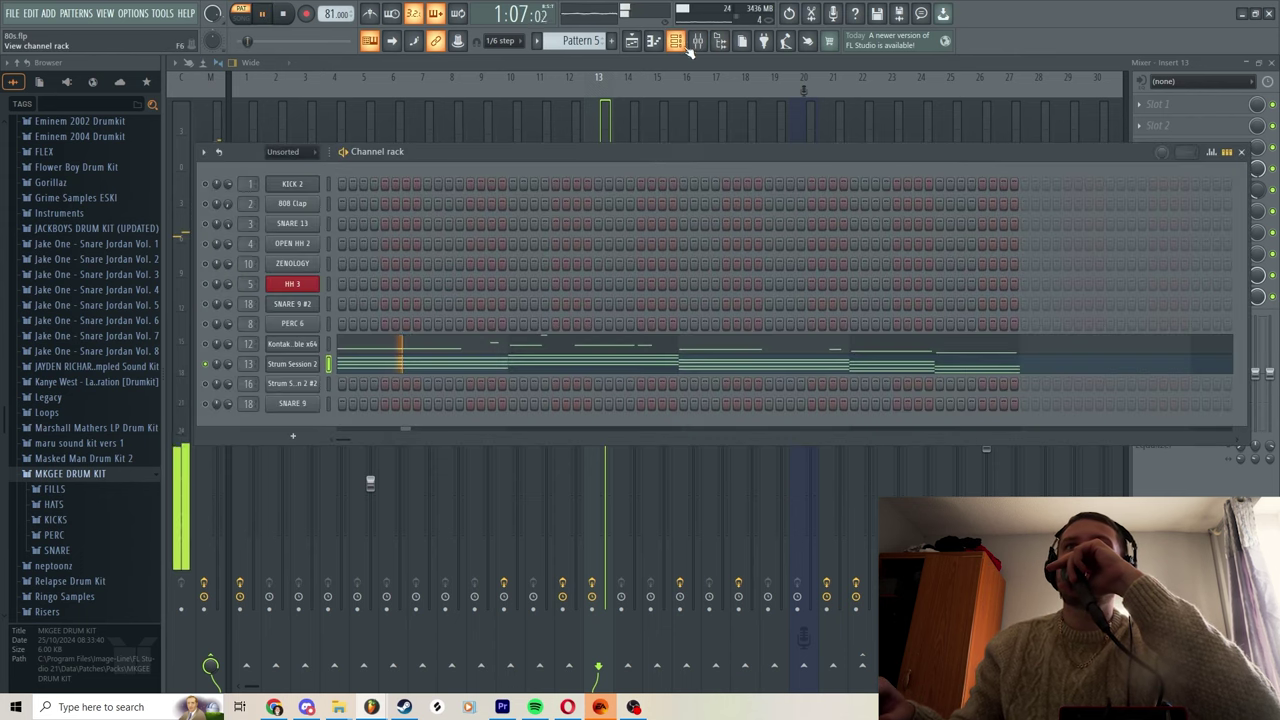
{"action": "left_click", "coordinate": [558, 369]}
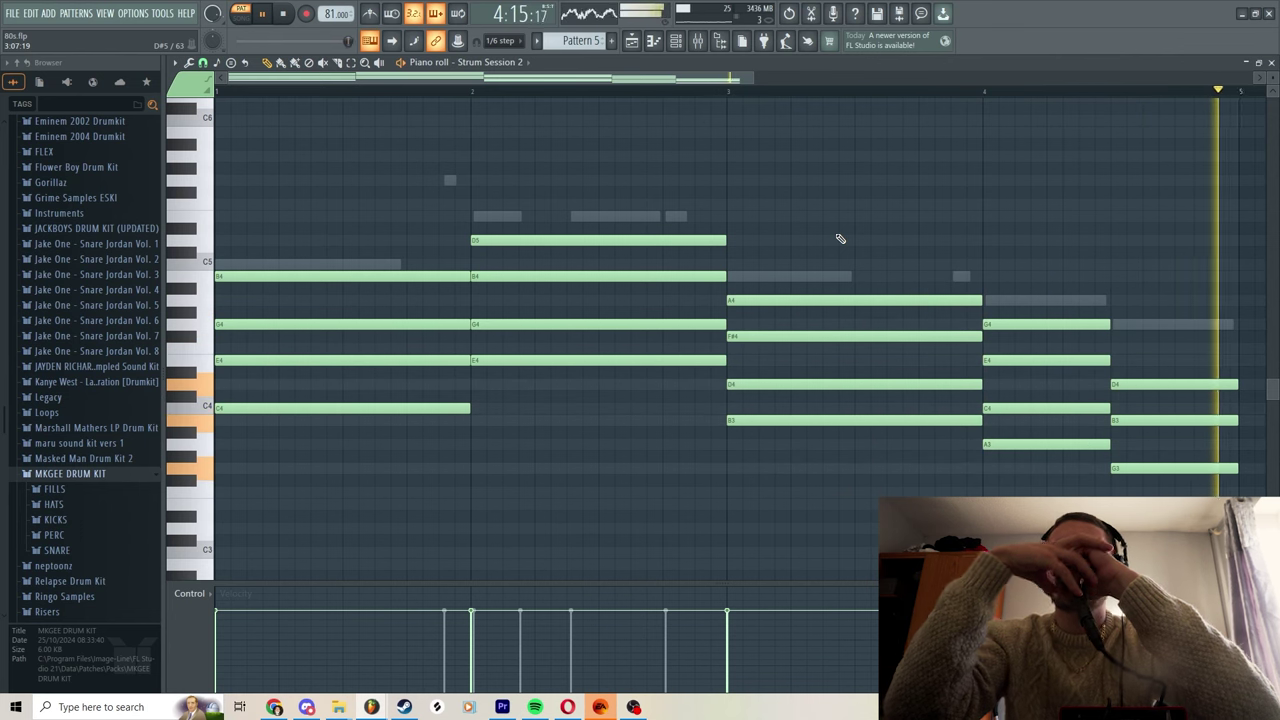
{"action": "key", "text": "space"}
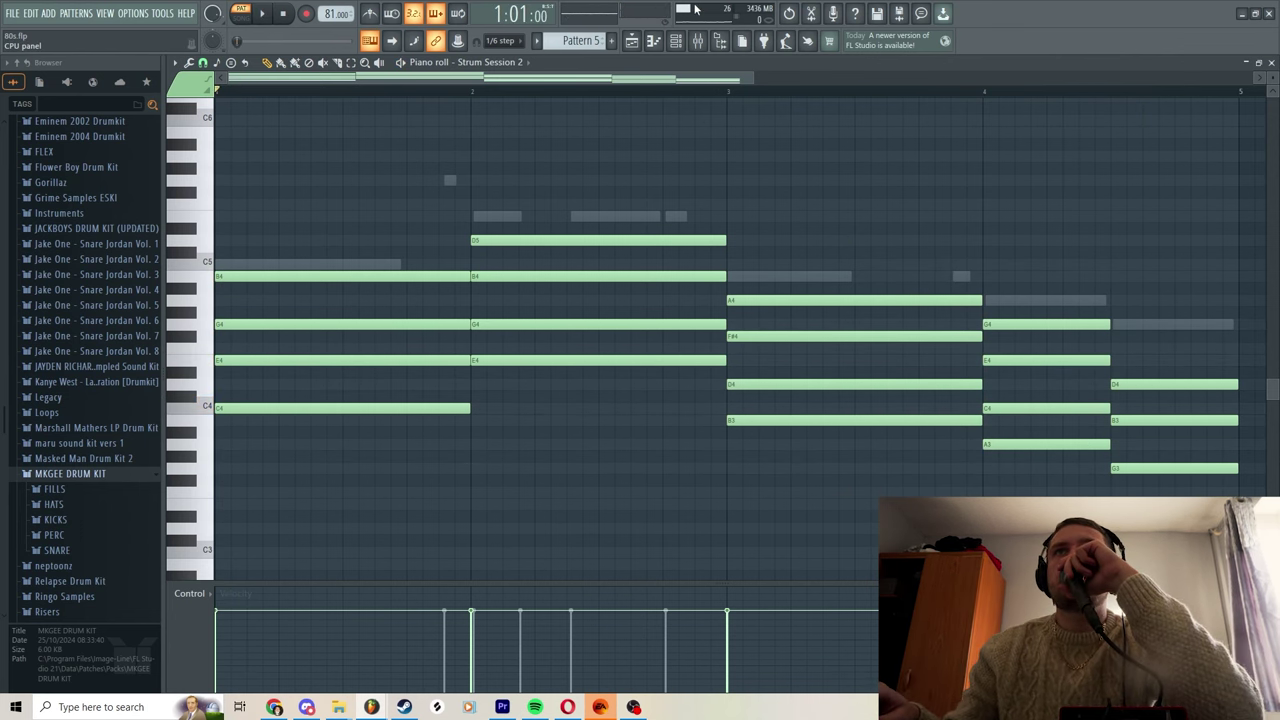
- Open the Kontakt Prime Bass instrument and show its mixer Insert 12
{"action": "left_click", "coordinate": [676, 40]}
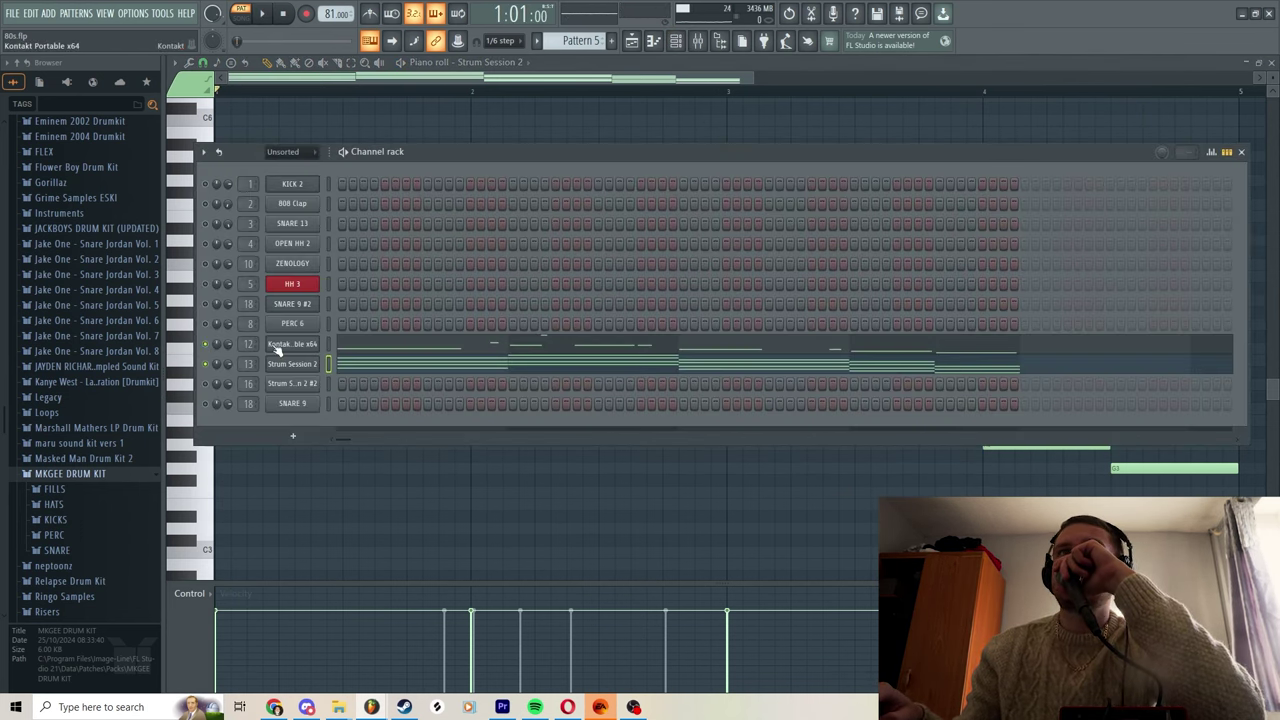
{"action": "left_click", "coordinate": [292, 344]}
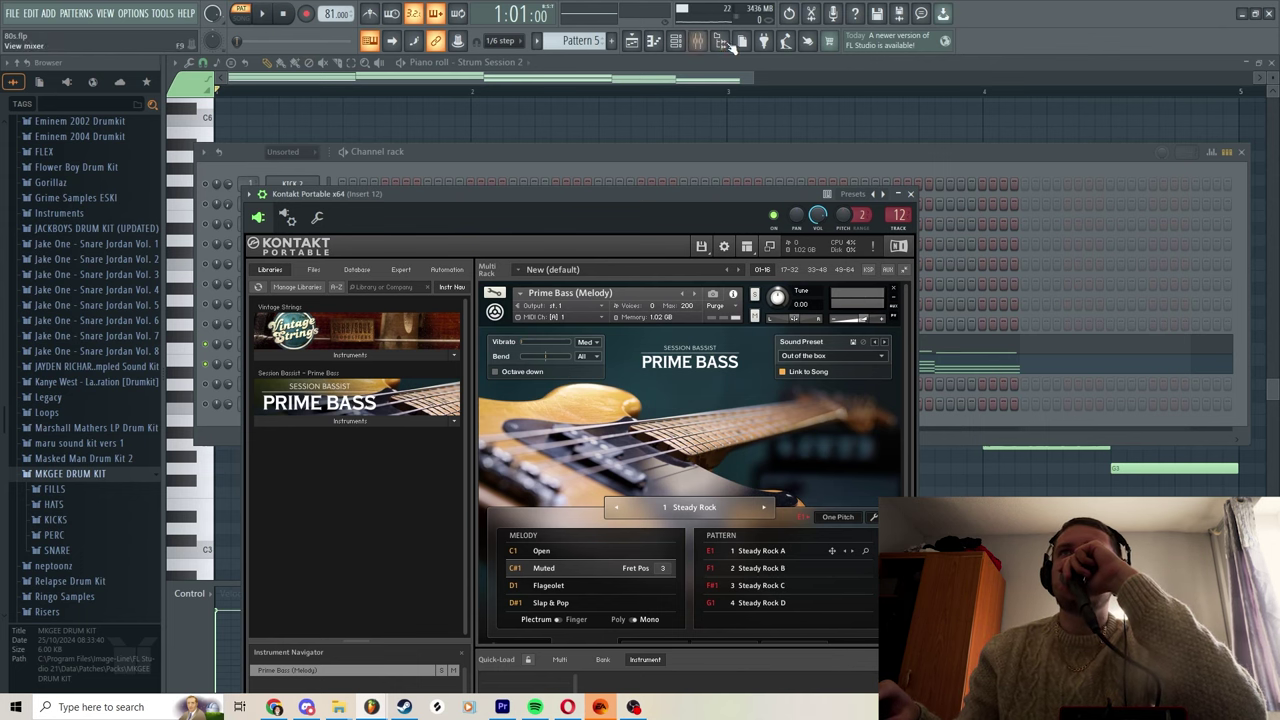
{"action": "left_click", "coordinate": [771, 148]}
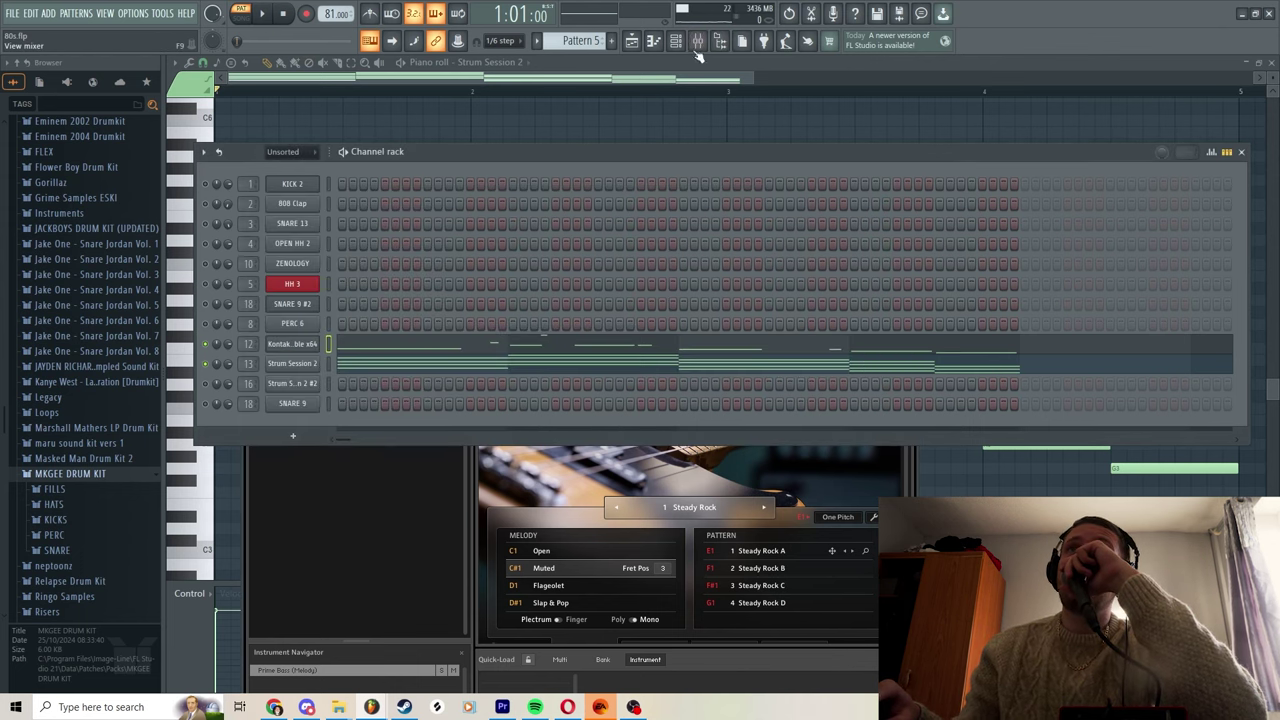
{"action": "left_click", "coordinate": [697, 42]}
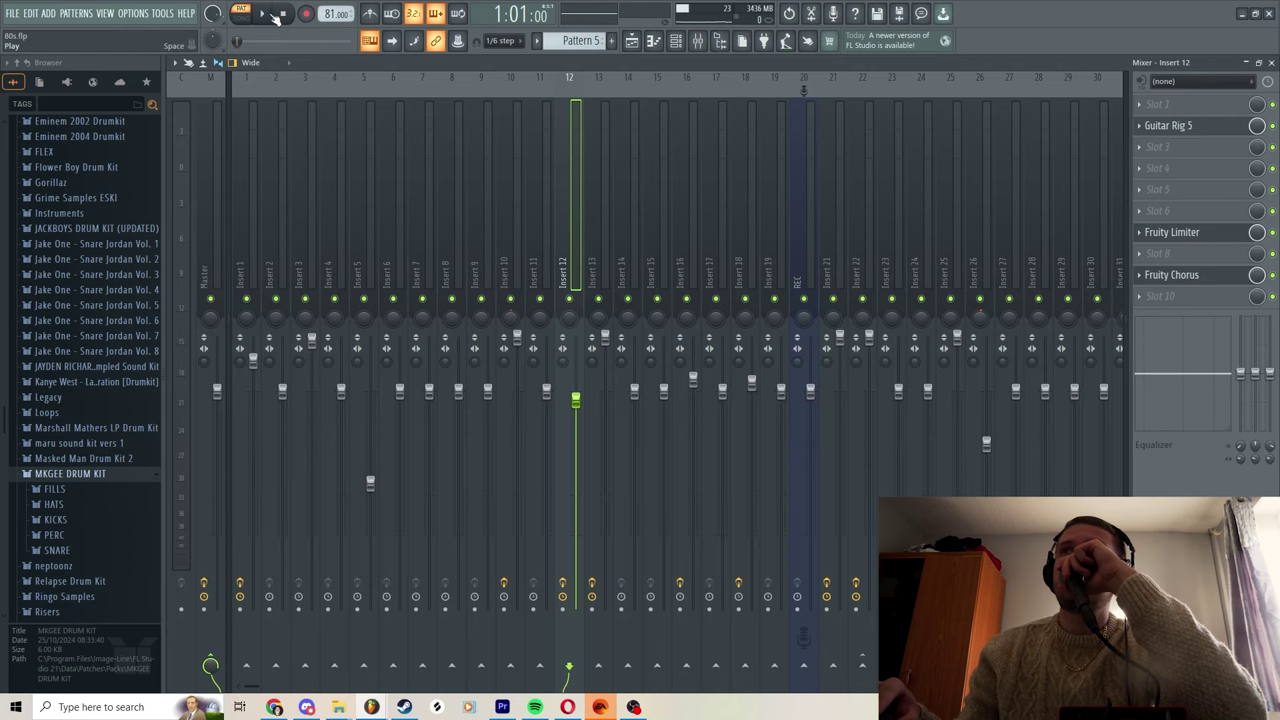
- Start playback and browse bass presets in Insert 12's Guitar Rig 5
{"action": "key", "text": "space"}
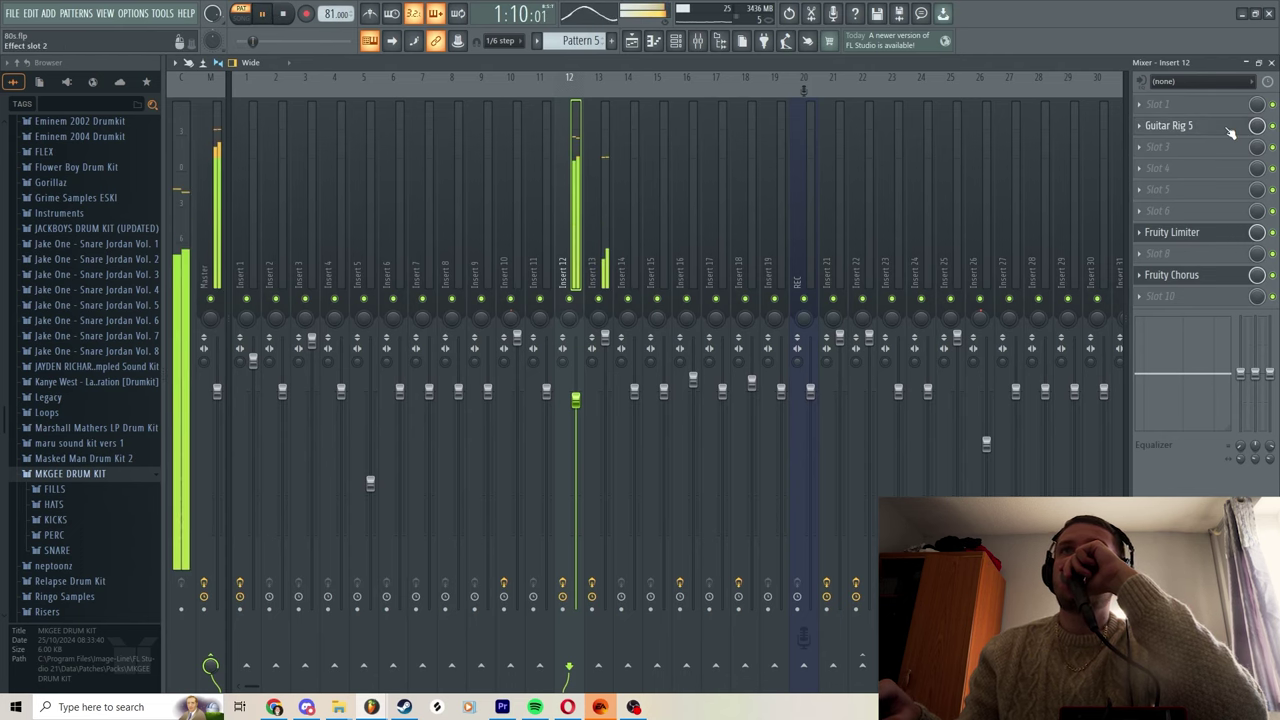
{"action": "left_click", "coordinate": [1185, 125]}
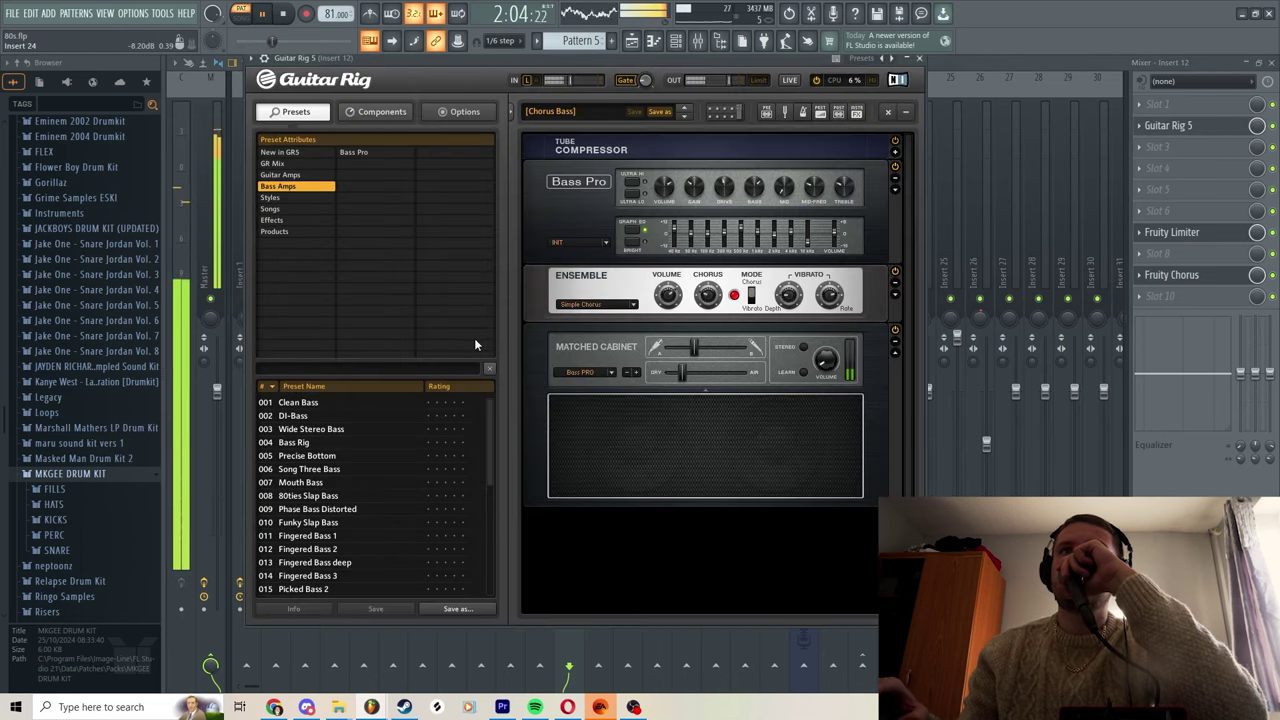
{"action": "scroll", "coordinate": [450, 487], "scroll_direction": "down", "scroll_amount": 1}
{"action": "scroll", "coordinate": [453, 485], "scroll_direction": "down", "scroll_amount": 6}
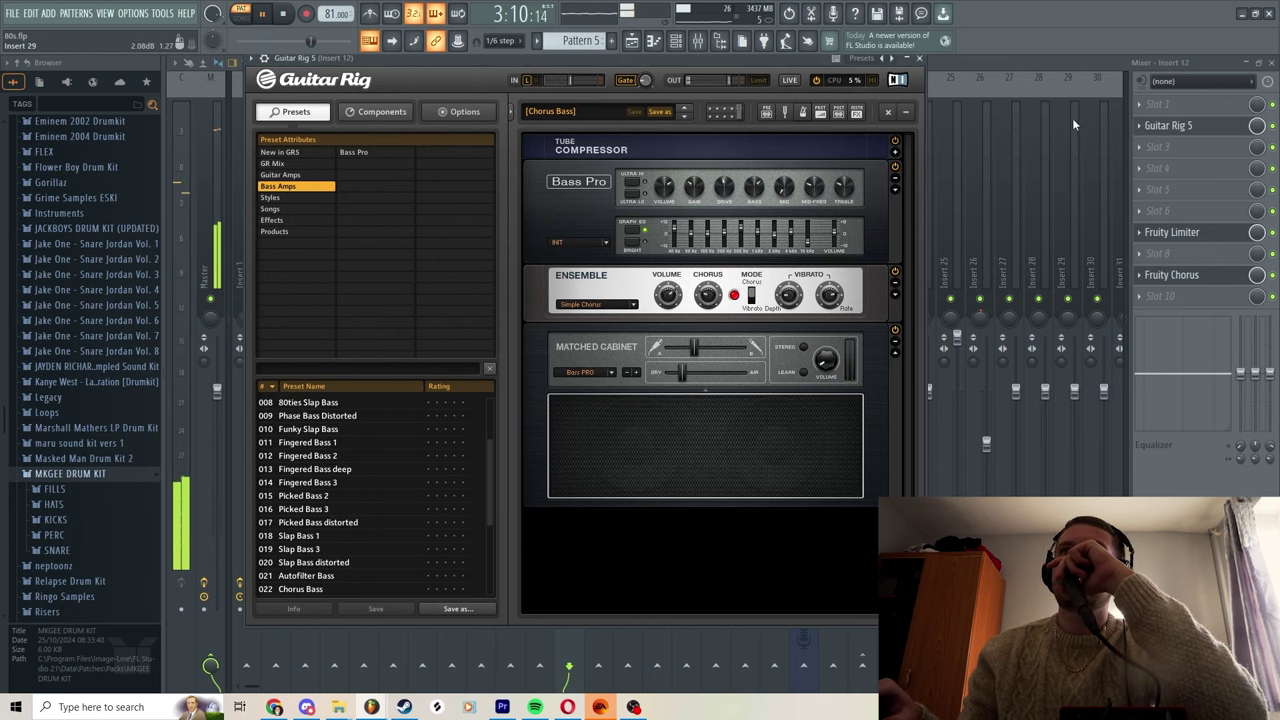
{"action": "left_click", "coordinate": [1190, 232]}
- Check Insert 12's Fruity Limiter and Fruity Chorus settings, then stop playback
{"action": "left_click", "coordinate": [1193, 232]}
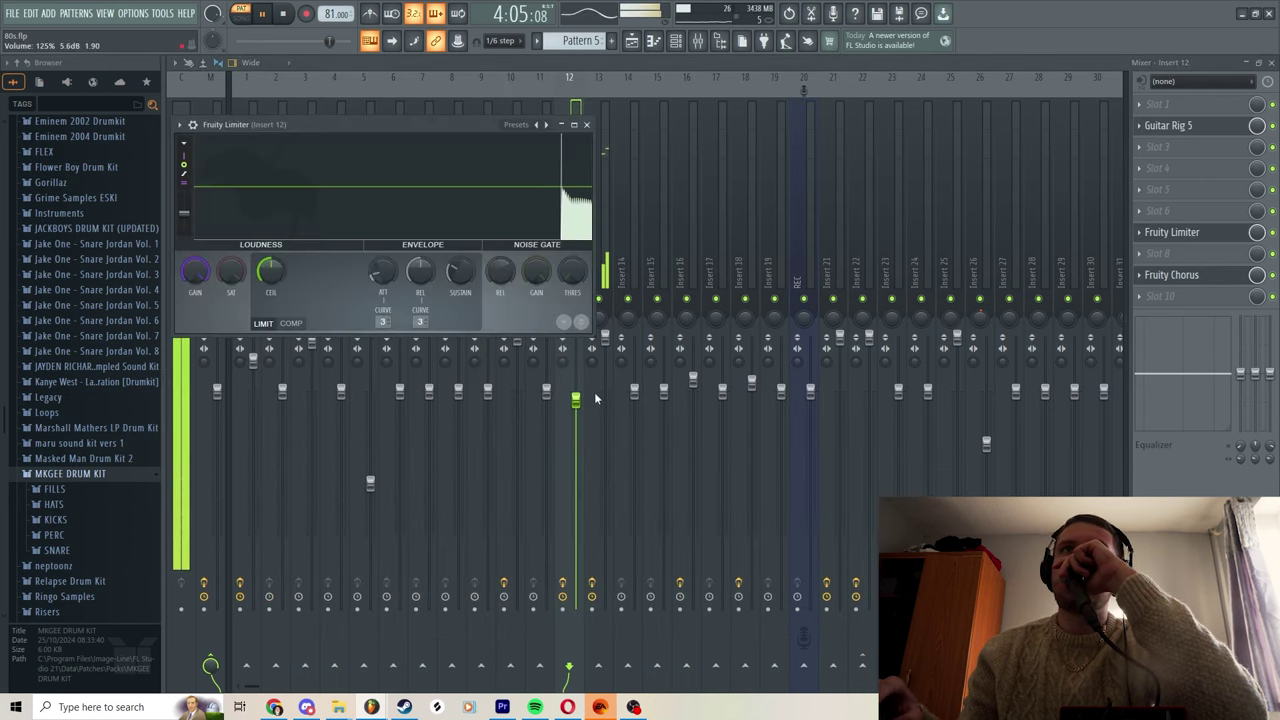
{"action": "left_click", "coordinate": [1200, 276]}
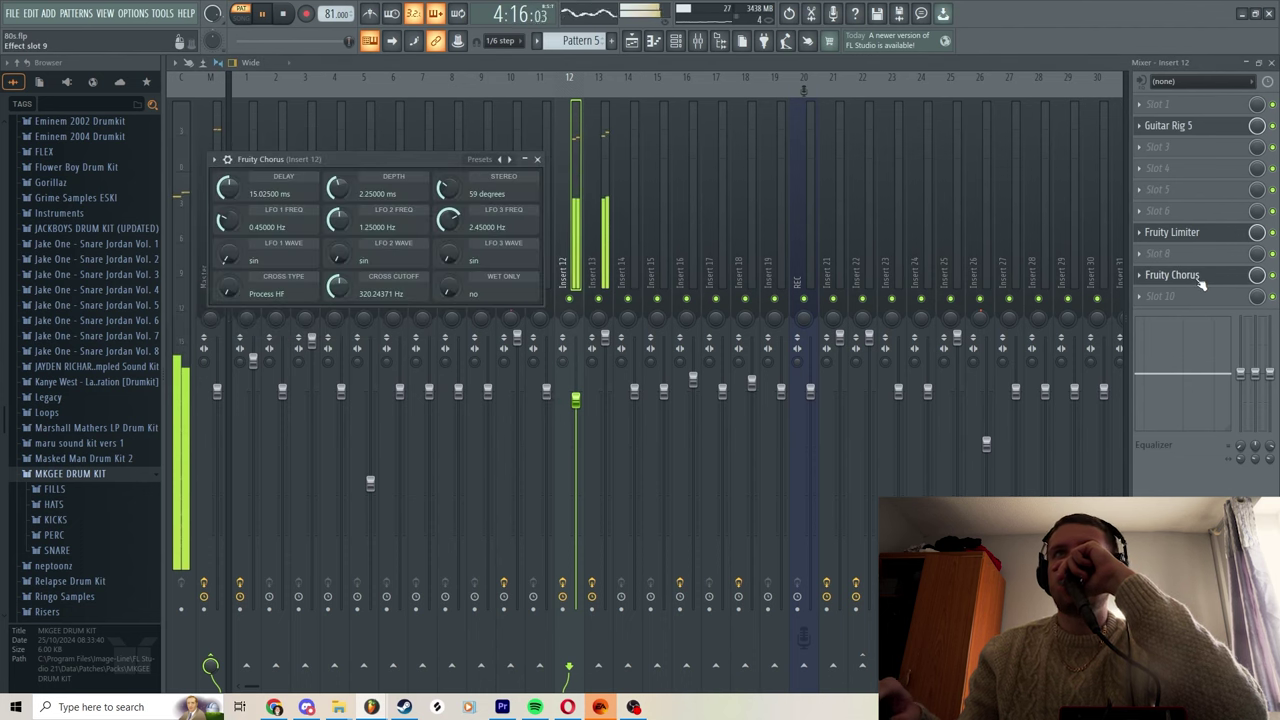
{"action": "left_click", "coordinate": [284, 14]}
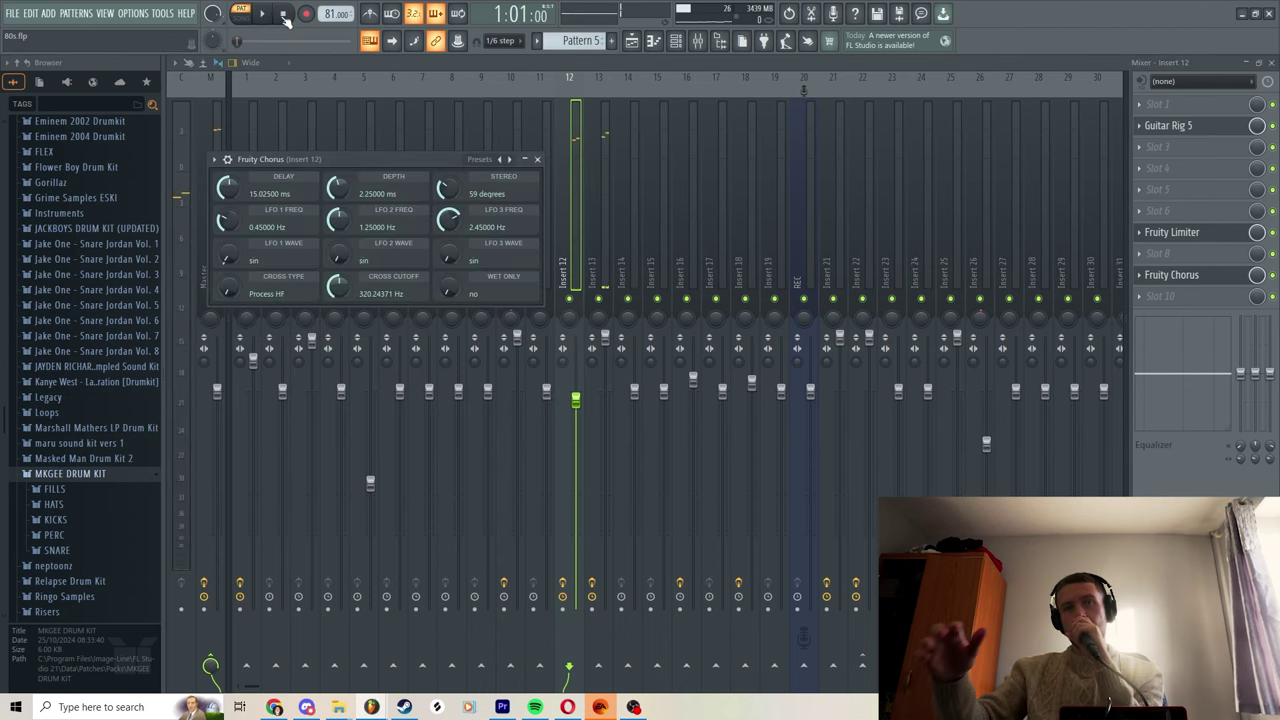
- Make Pattern 2 current and preview the KICK 2 sound in the Channel rack
{"action": "left_click", "coordinate": [631, 41]}
{"action": "left_click", "coordinate": [392, 104]}
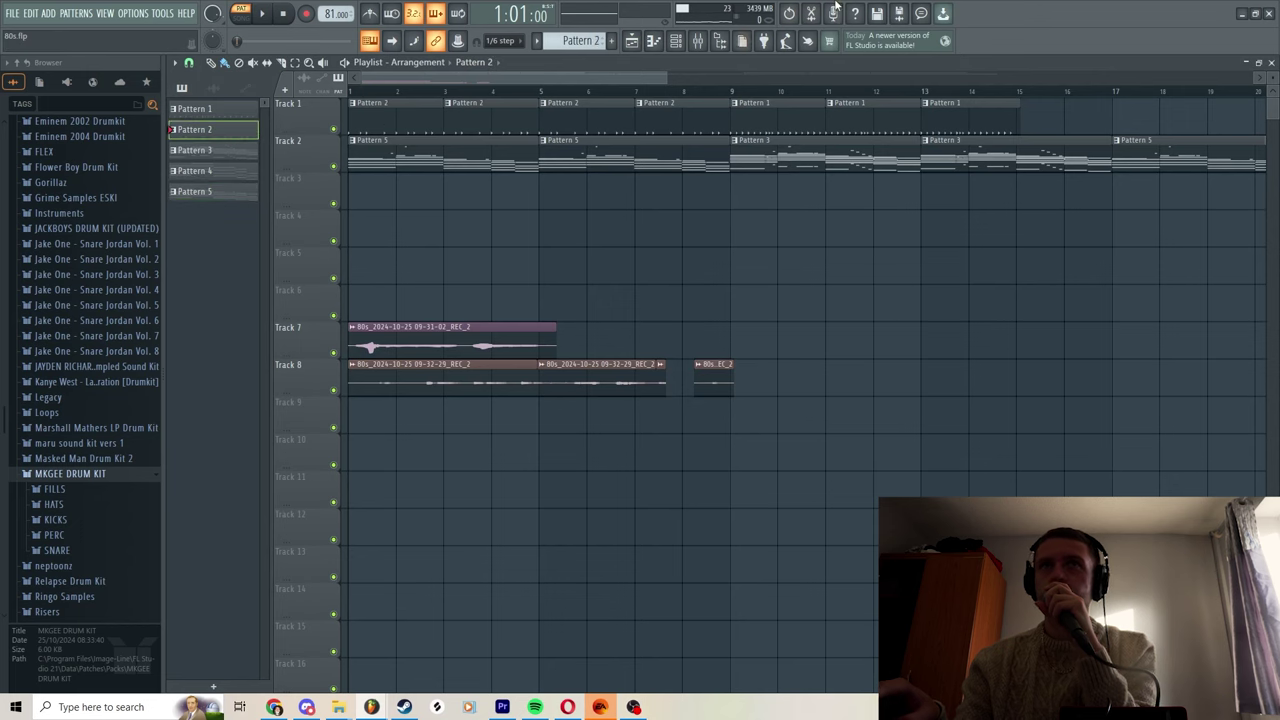
{"action": "left_click", "coordinate": [676, 44]}
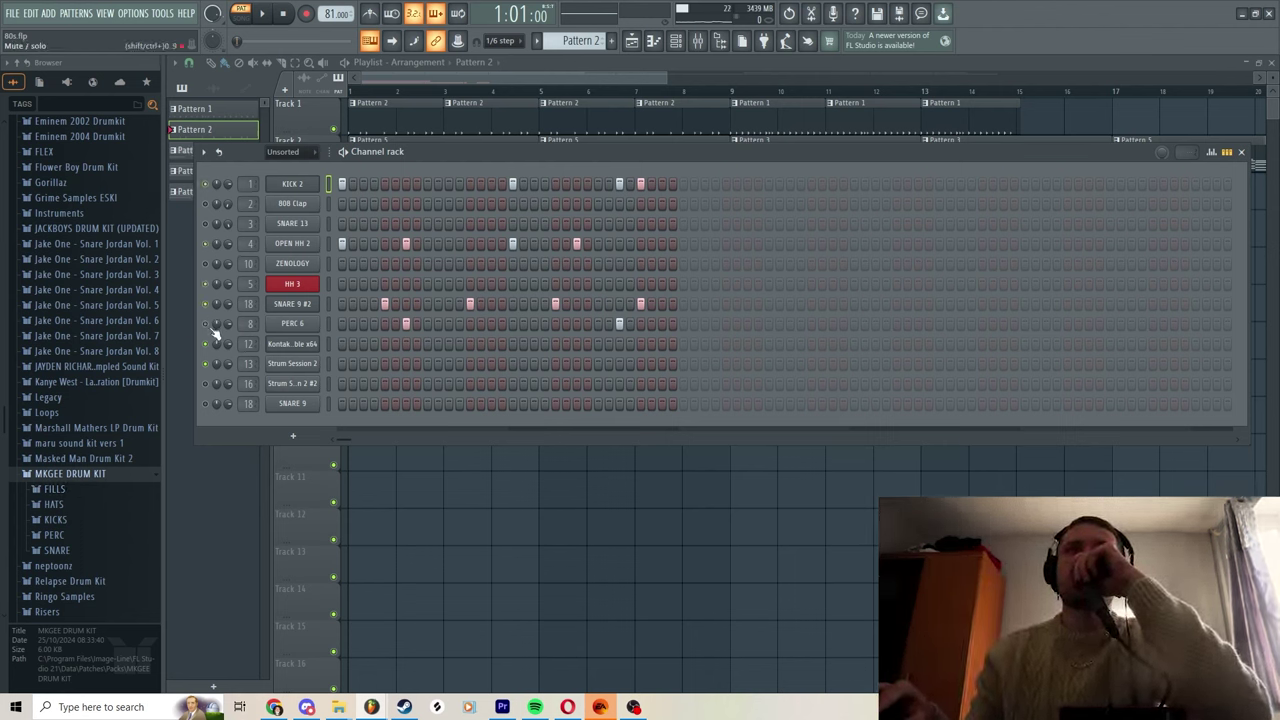
{"action": "key", "text": "z"}
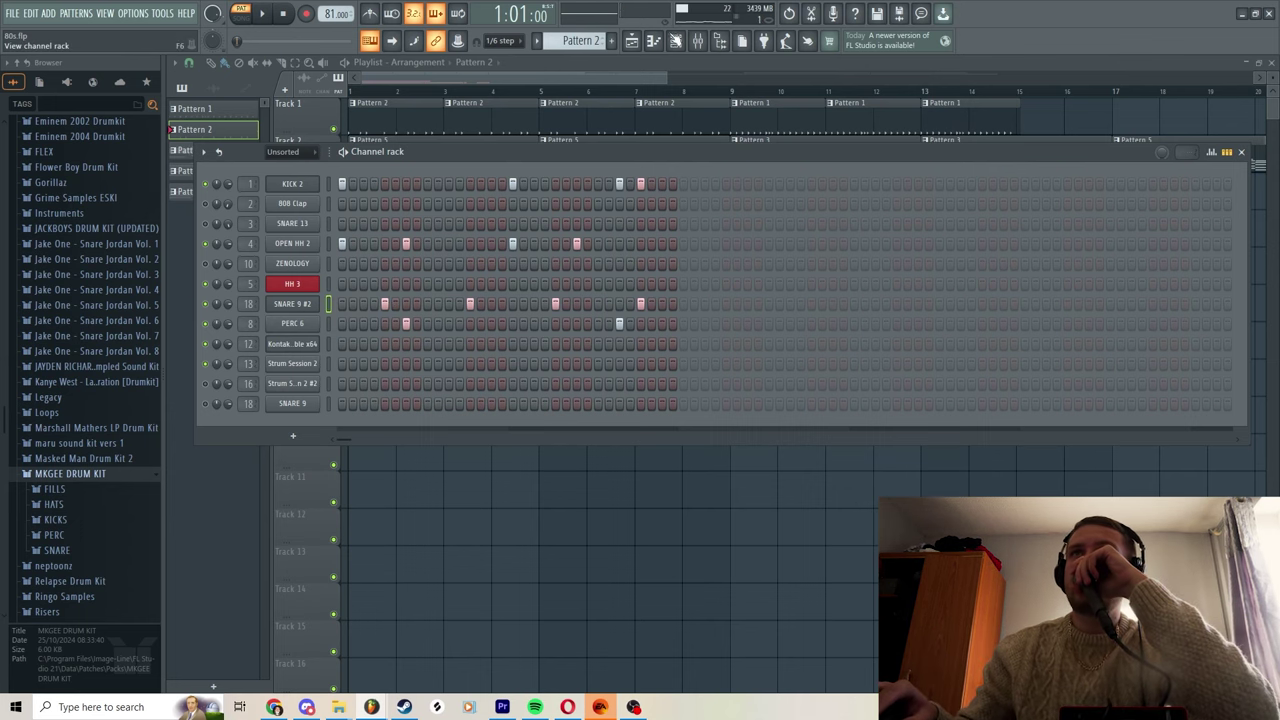
- Open the Fruity Delay 2 settings on the snare's mixer Insert 18
{"action": "left_click", "coordinate": [698, 41]}
{"action": "left_click", "coordinate": [722, 238]}
{"action": "left_click", "coordinate": [771, 237]}
{"action": "left_click", "coordinate": [750, 241]}
{"action": "left_click", "coordinate": [1214, 148]}
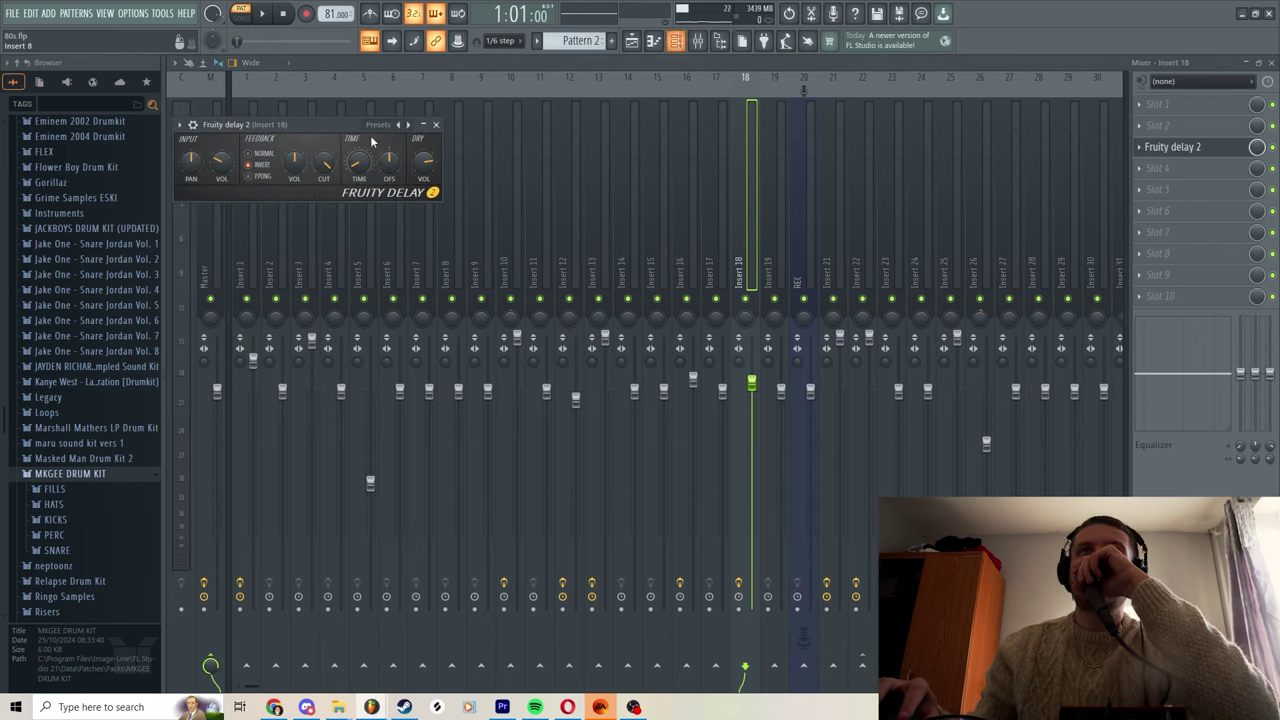
- Return from the mixer to the Playlist arrangement via the Channel rack
{"action": "left_click", "coordinate": [676, 41]}
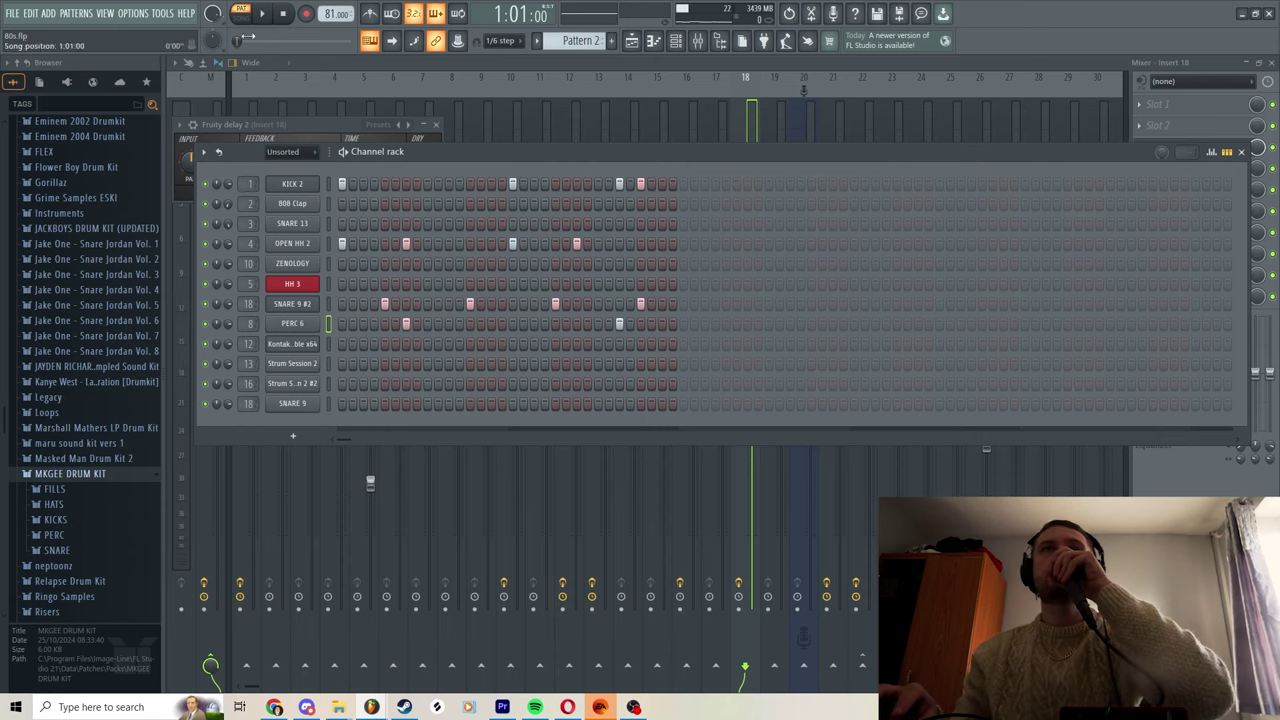
{"action": "left_click", "coordinate": [631, 40]}
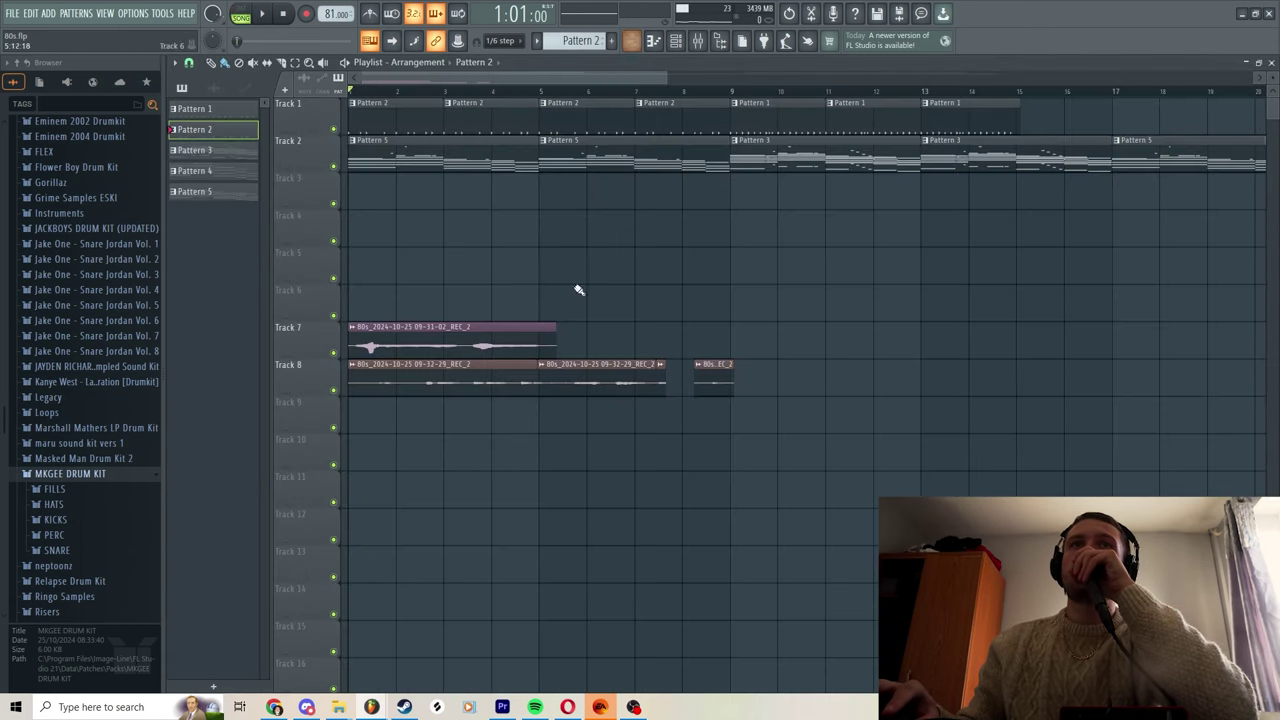
- Mute vocal Tracks 7 and 8 and play the arrangement with only the pattern clips
{"action": "left_click", "coordinate": [334, 354]}
{"action": "left_click", "coordinate": [334, 390]}
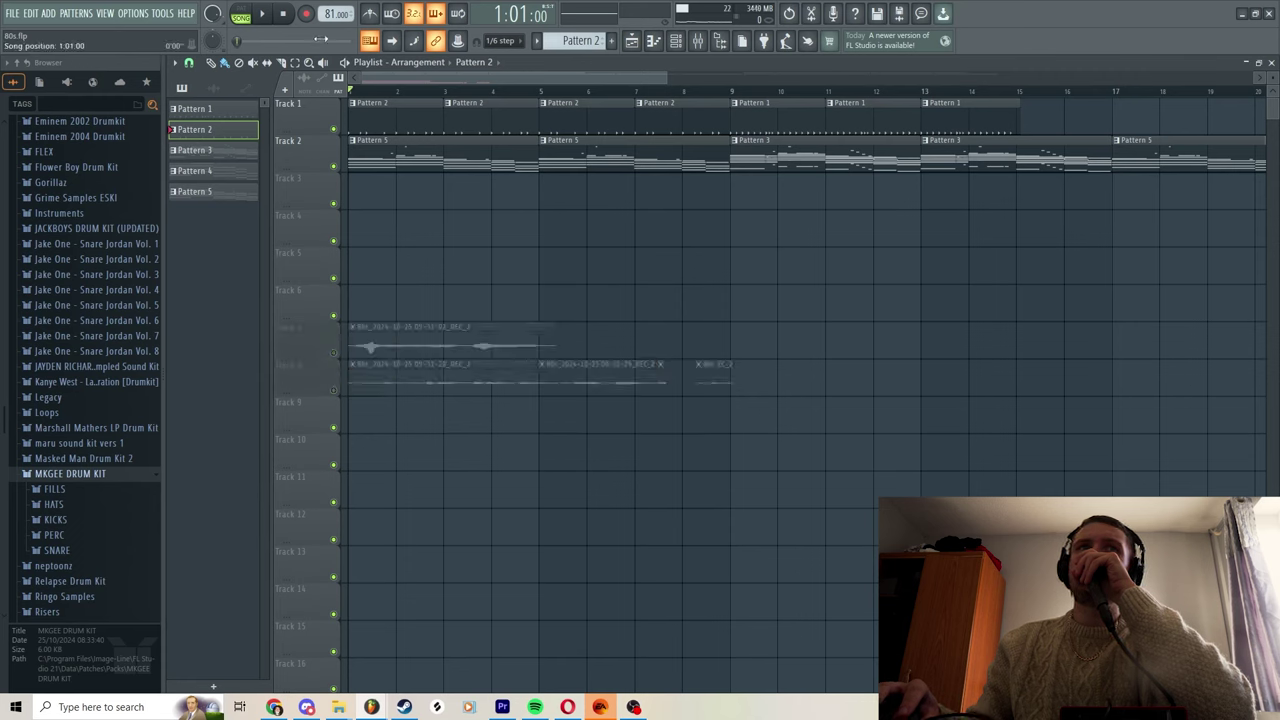
{"action": "left_click", "coordinate": [263, 14]}
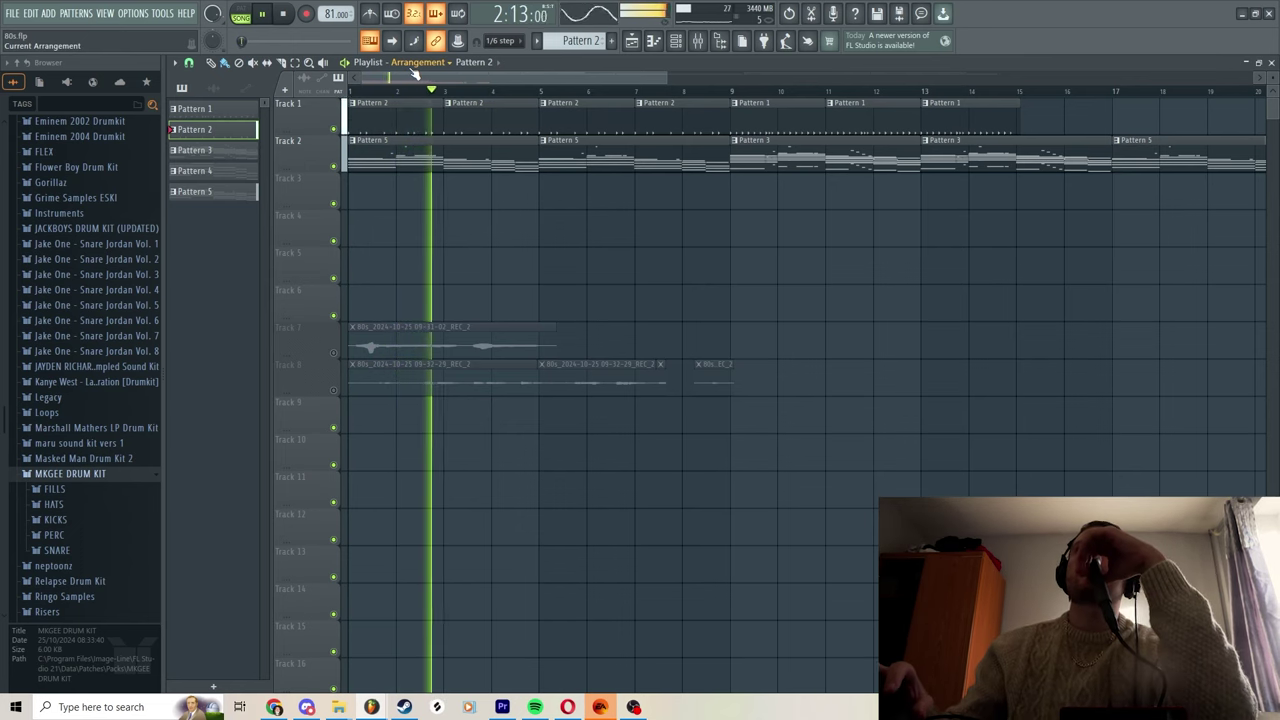
{"action": "left_click_drag", "start_coordinate": [666, 76], "coordinate": [674, 73]}
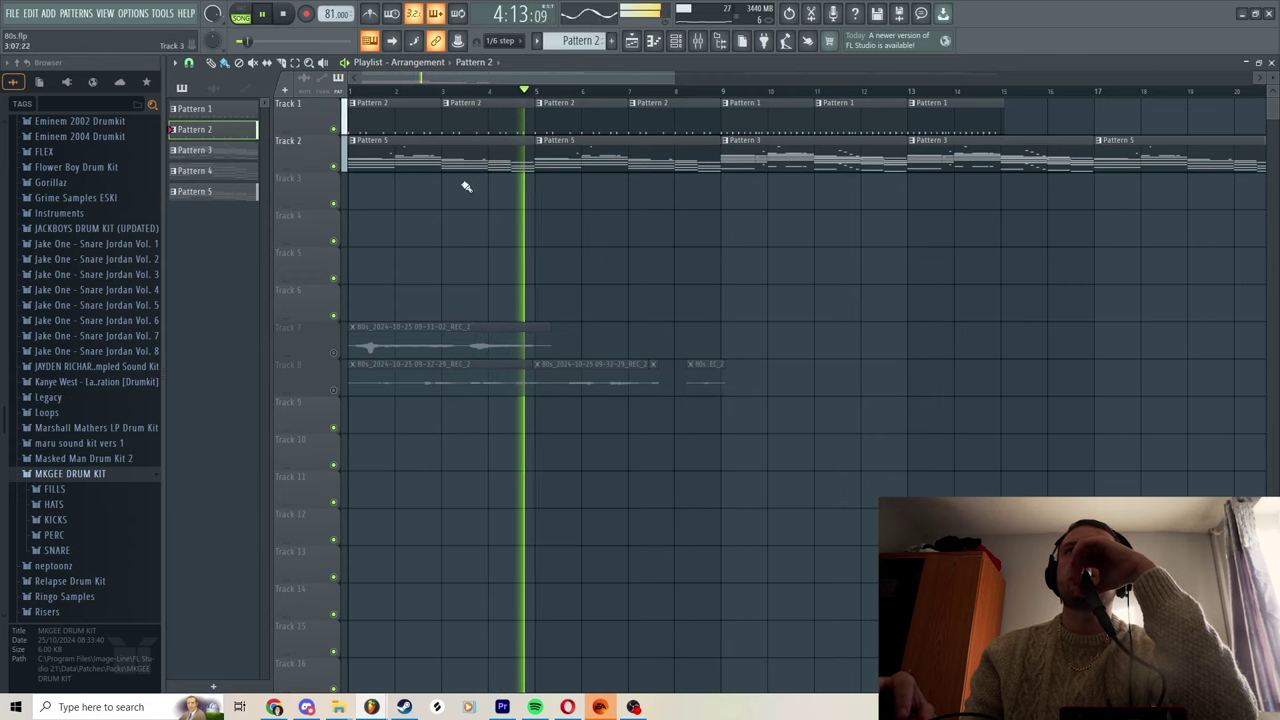
- Stop playback and return to the 80s.flp project window from the taskbar
{"action": "left_click", "coordinate": [290, 16]}
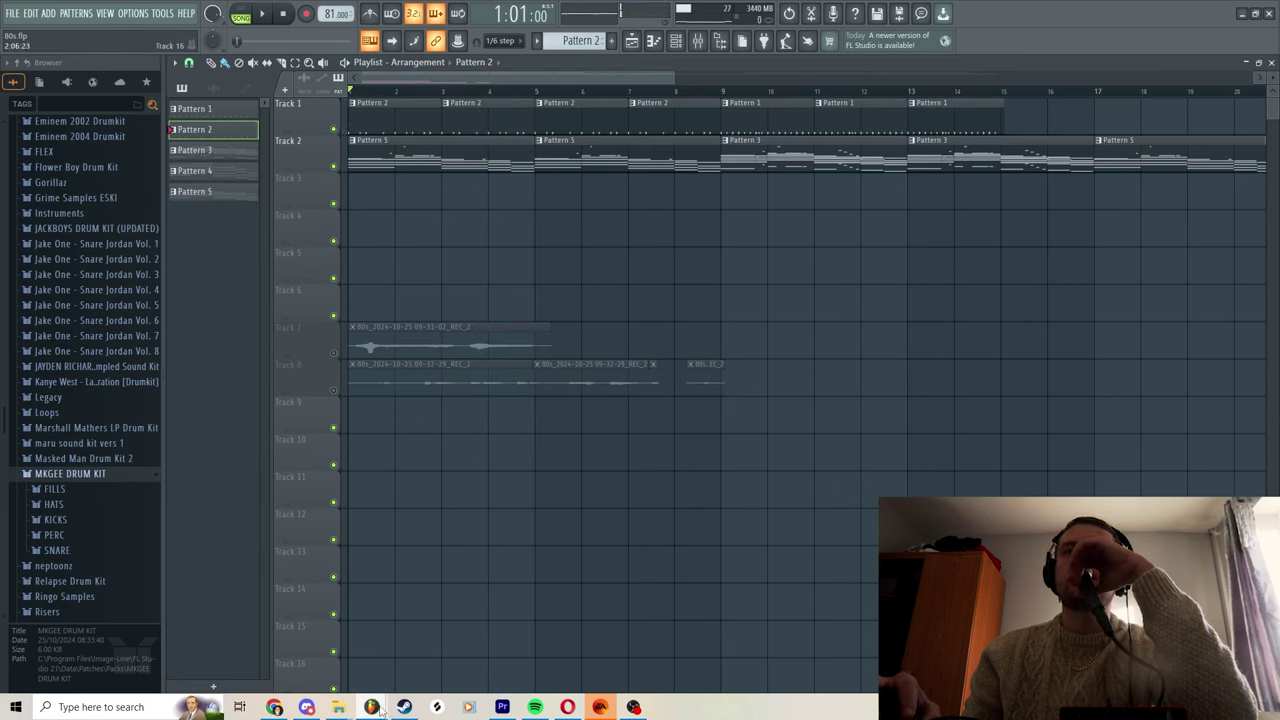
{"action": "mouse_move", "coordinate": [378, 707]}
{"action": "left_click", "coordinate": [395, 646]}
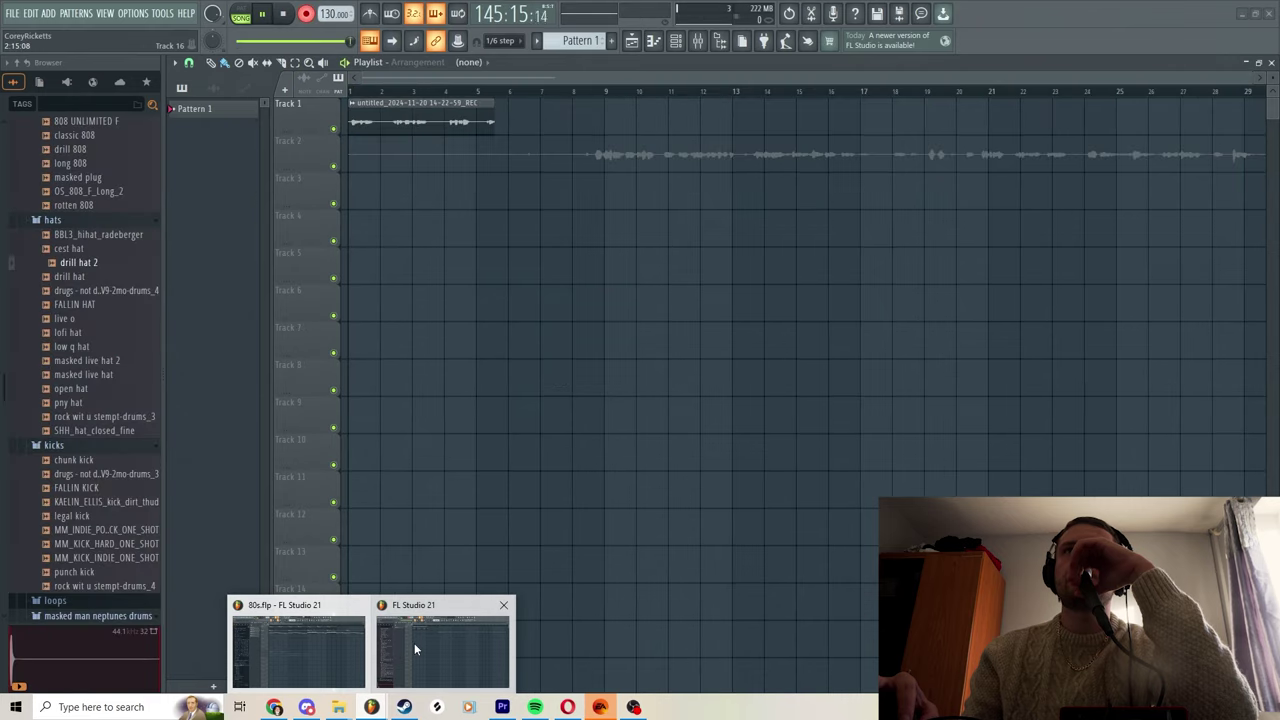
{"action": "left_click", "coordinate": [362, 646]}
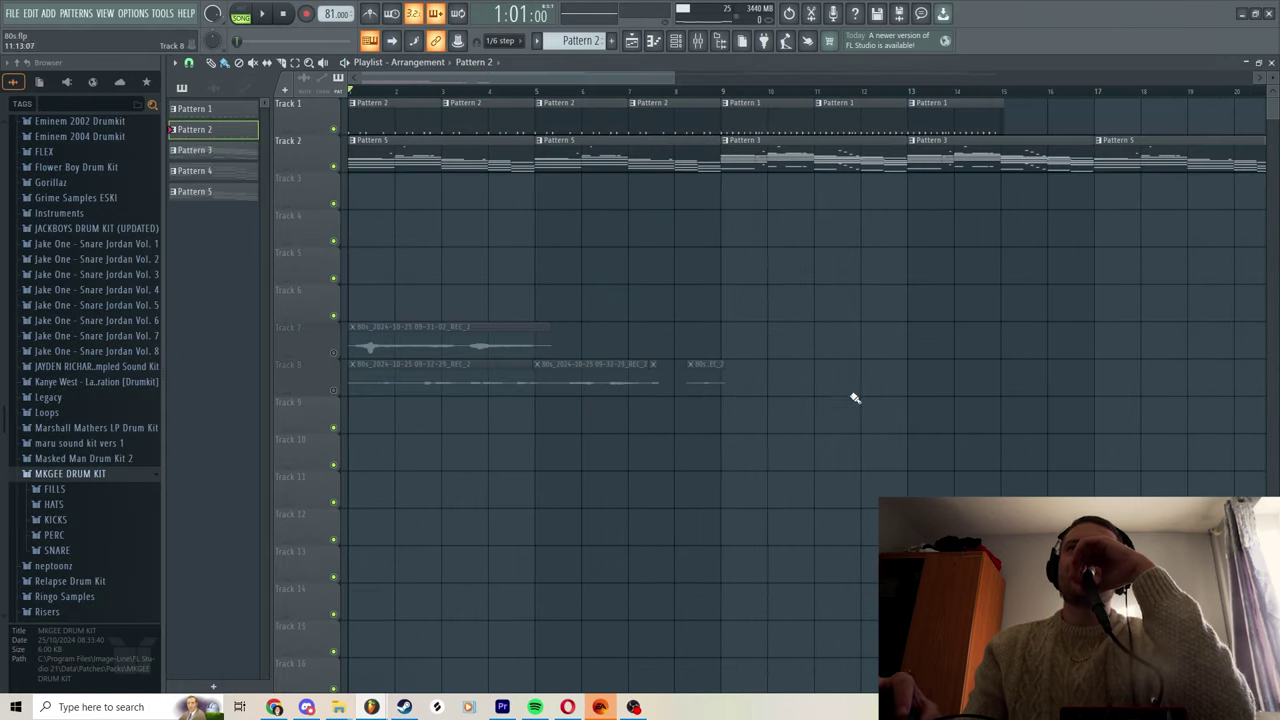
- Unmute Tracks 7 and 8, solo Track 7, add Track 8, and play the vocals alone
{"action": "left_click", "coordinate": [334, 353]}
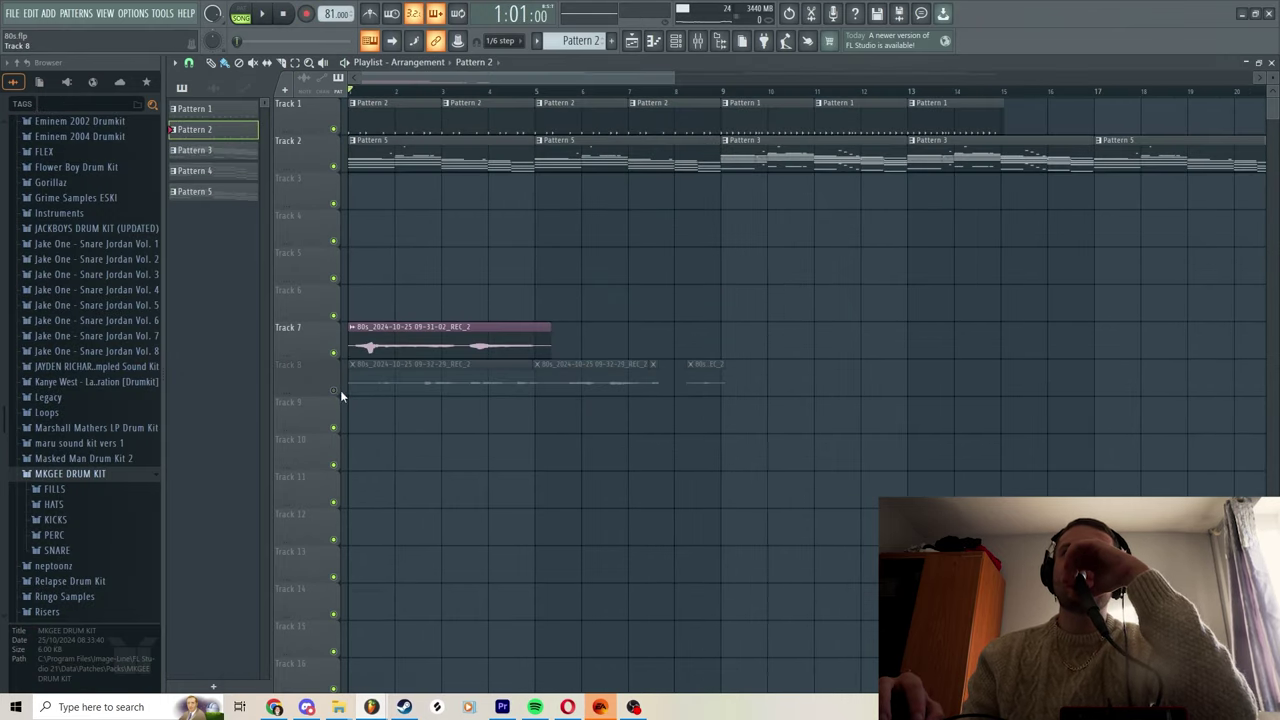
{"action": "left_click", "coordinate": [334, 391]}
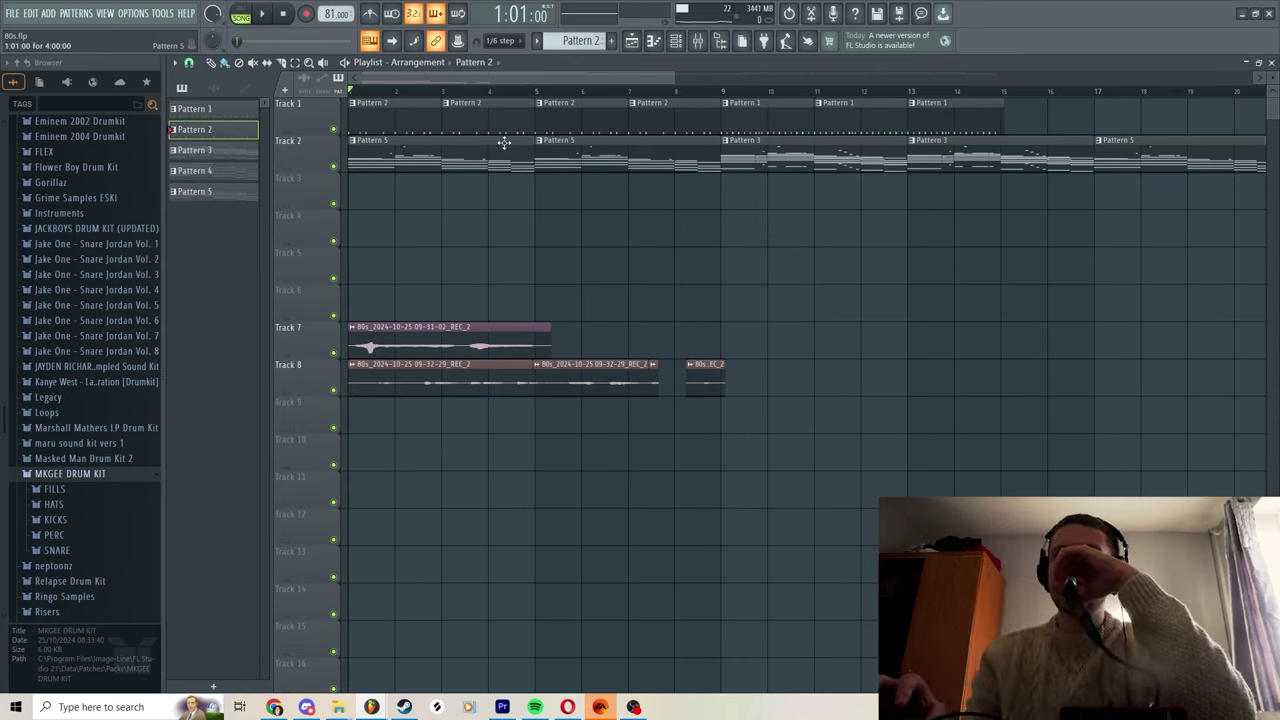
{"action": "right_click", "coordinate": [336, 354]}
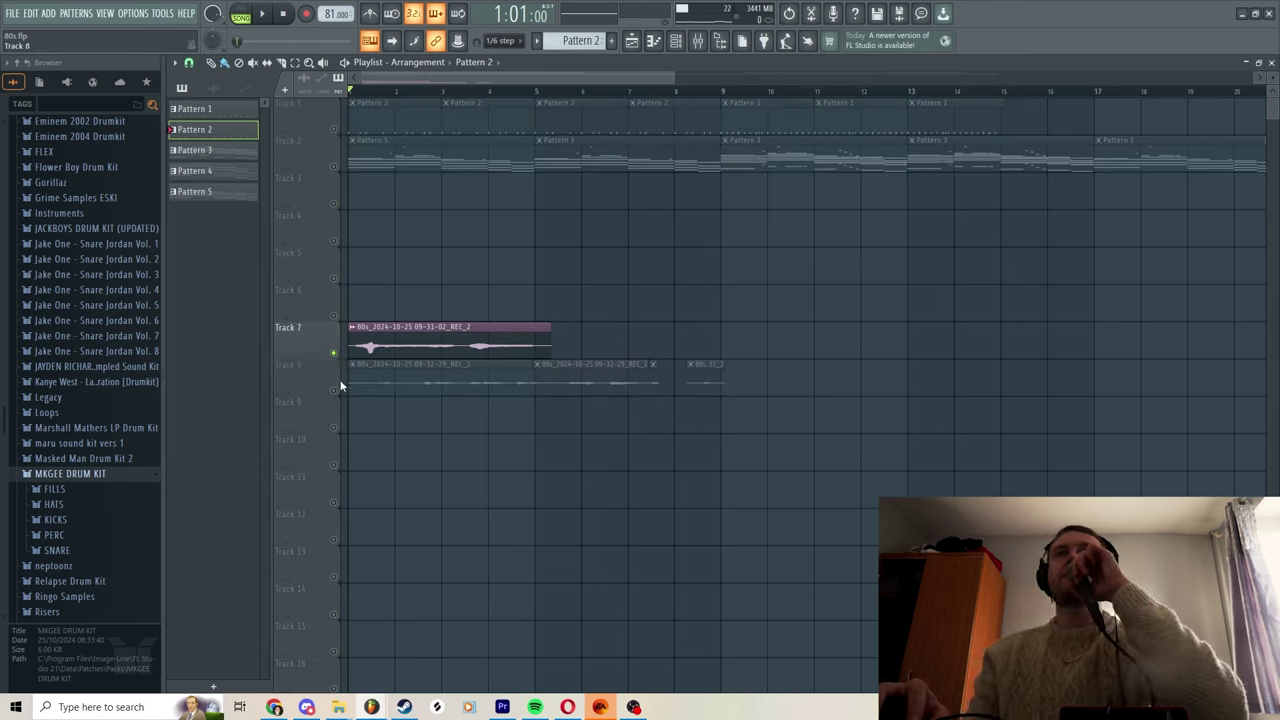
{"action": "left_click", "coordinate": [335, 390]}
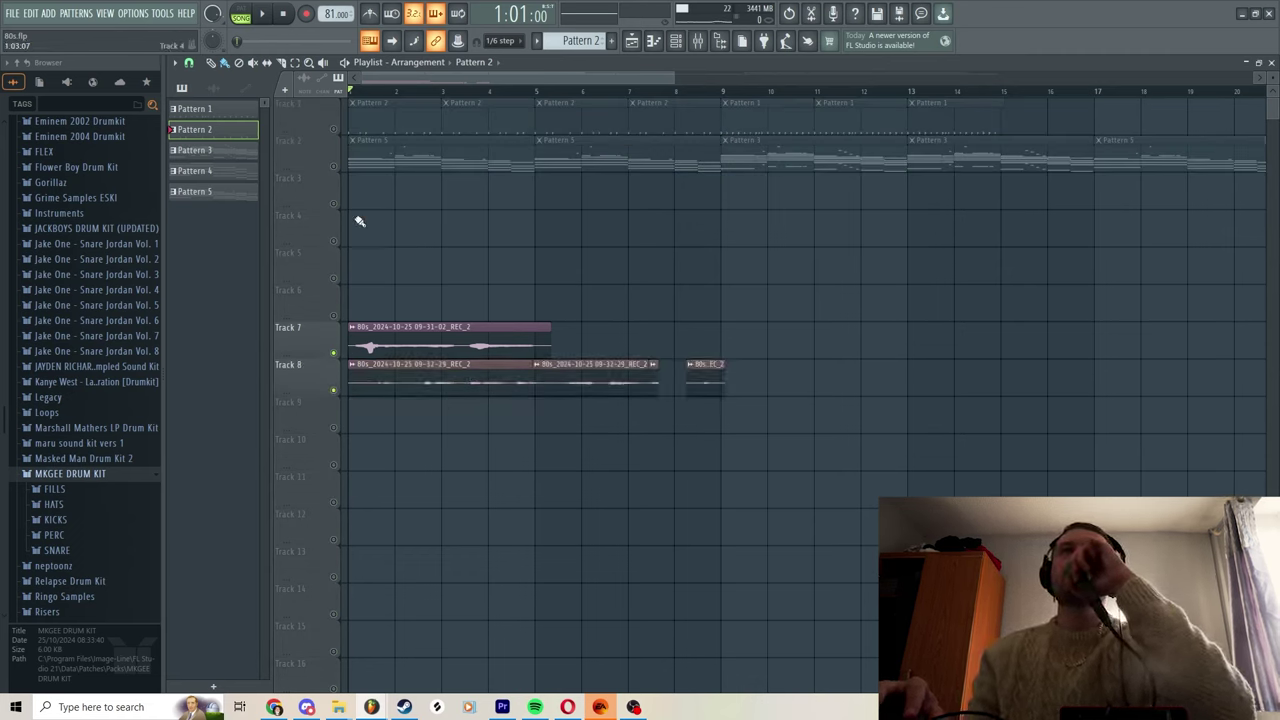
{"action": "left_click", "coordinate": [266, 16]}
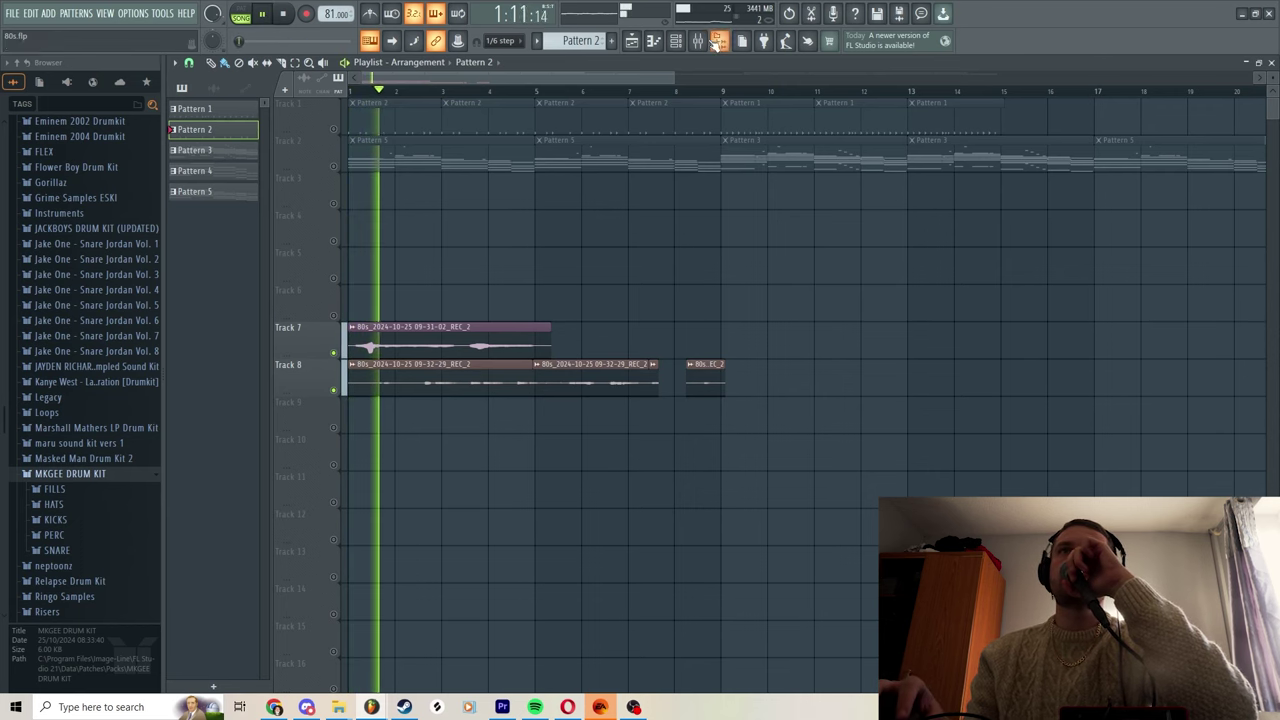
- Browse mixer Inserts 21, 22, 25 and 26, then return to the Playlist arrangement
{"action": "left_click", "coordinate": [708, 45]}
{"action": "left_click", "coordinate": [984, 208]}
{"action": "left_click", "coordinate": [961, 215]}
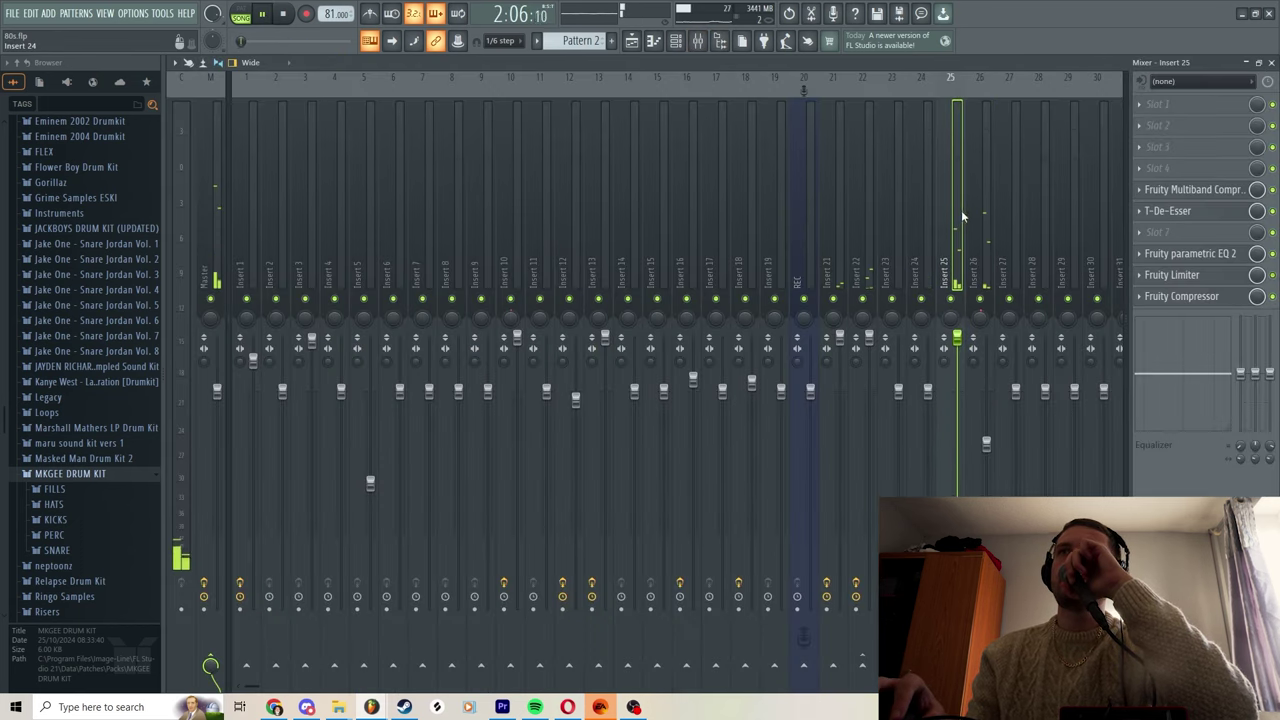
{"action": "left_click", "coordinate": [866, 245]}
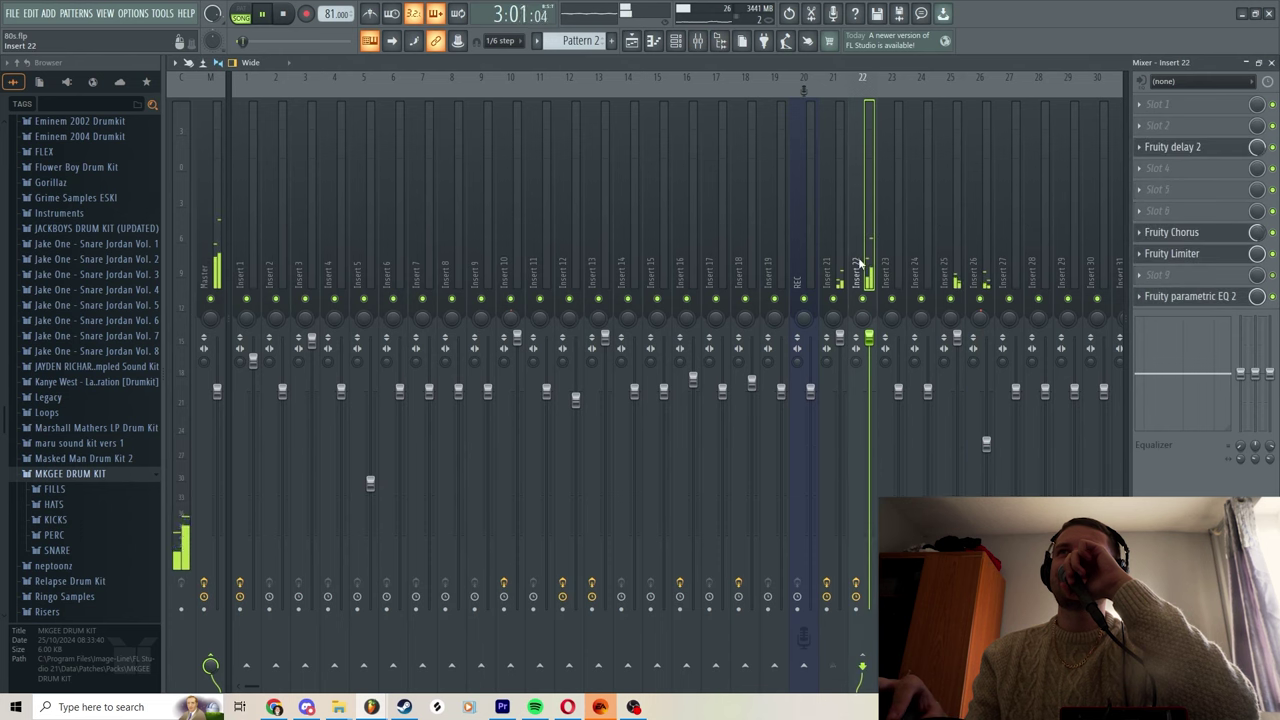
{"action": "left_click", "coordinate": [840, 262]}
{"action": "left_click", "coordinate": [852, 262]}
{"action": "left_click", "coordinate": [975, 262]}
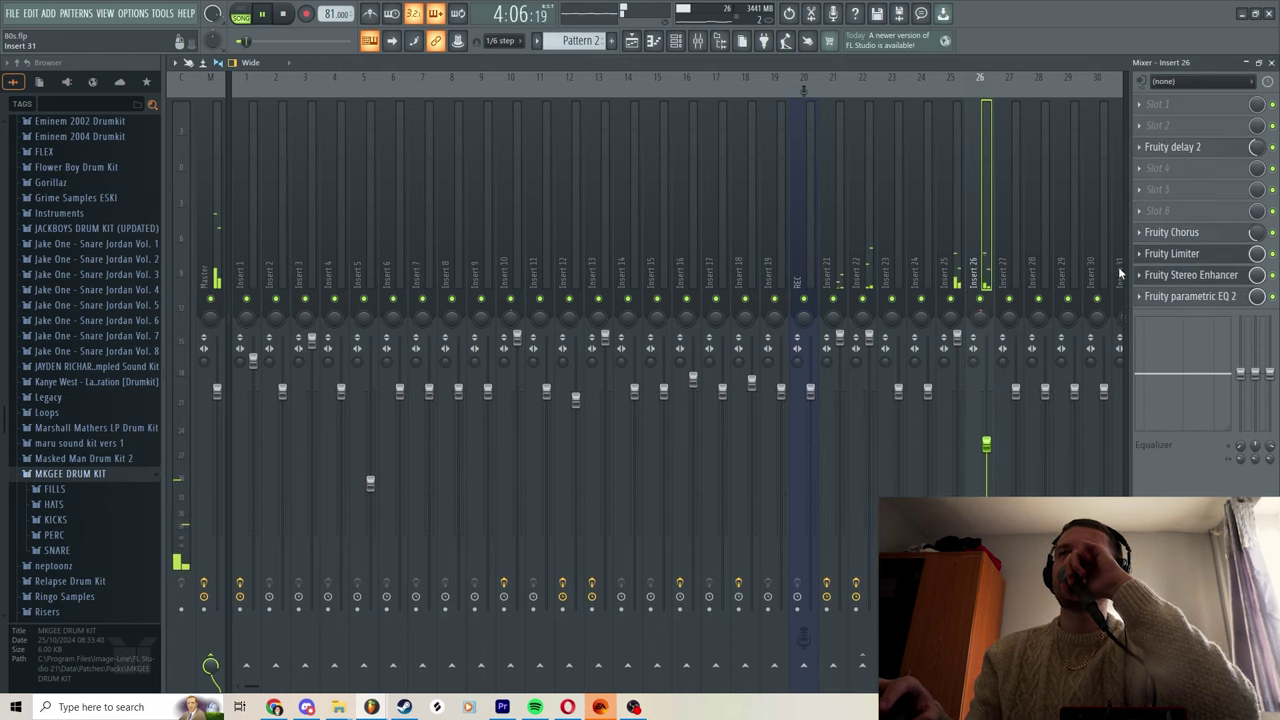
{"action": "left_click", "coordinate": [631, 40]}
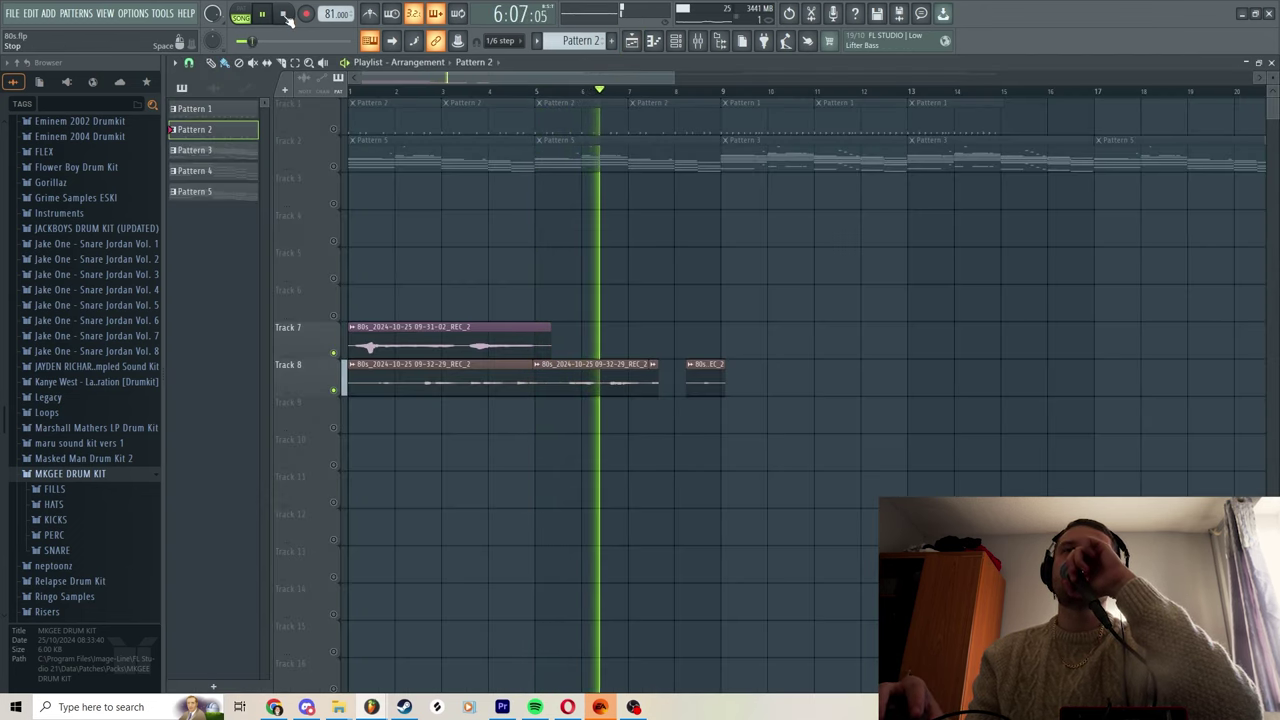
- Stop playback and unmute Tracks 1 and 2 in the playlist
{"action": "key", "text": "space"}
{"action": "left_click", "coordinate": [334, 129]}
{"action": "left_click", "coordinate": [334, 166]}
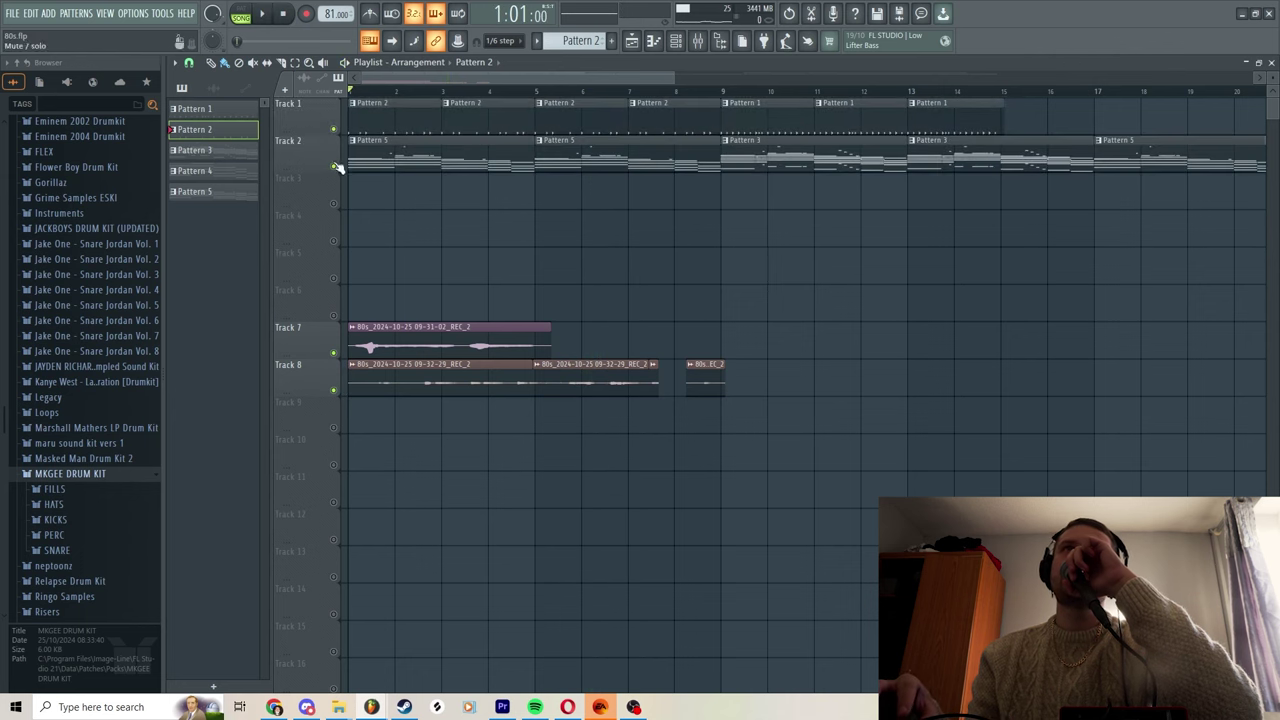
- Play the song through, stop it, and make Pattern 3 current
{"action": "left_click", "coordinate": [262, 16]}
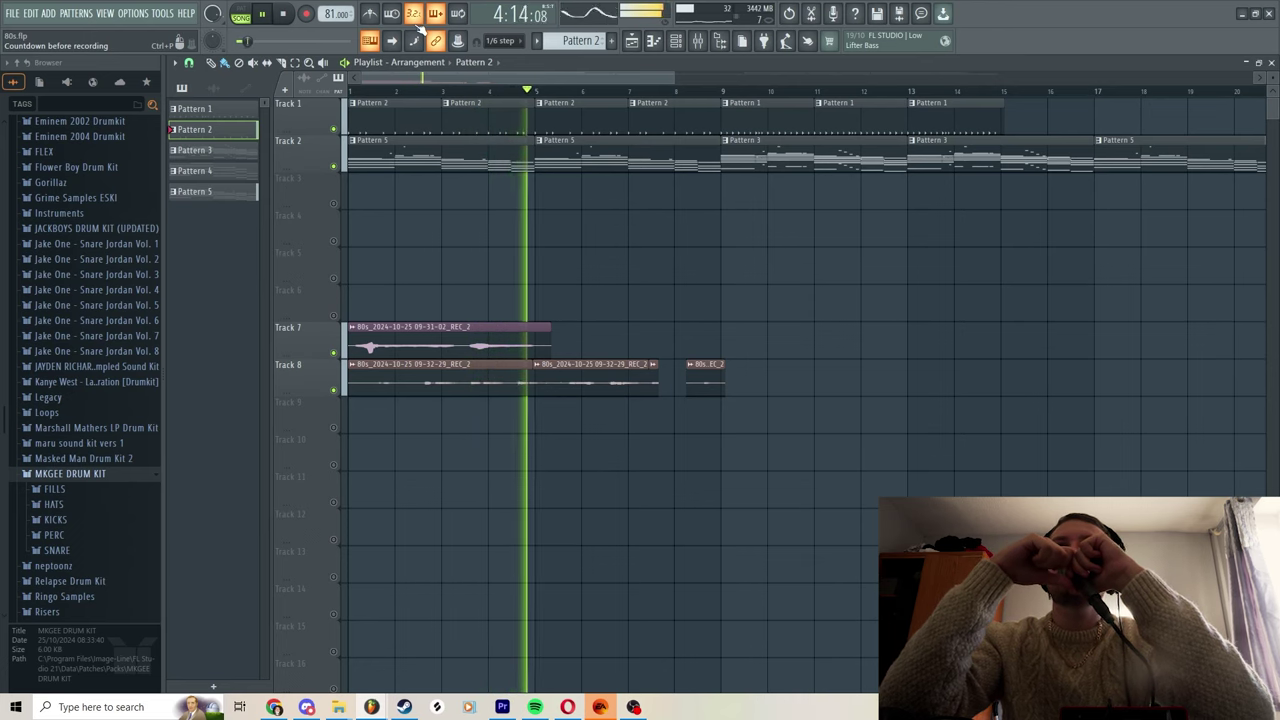
{"action": "key", "text": "space"}
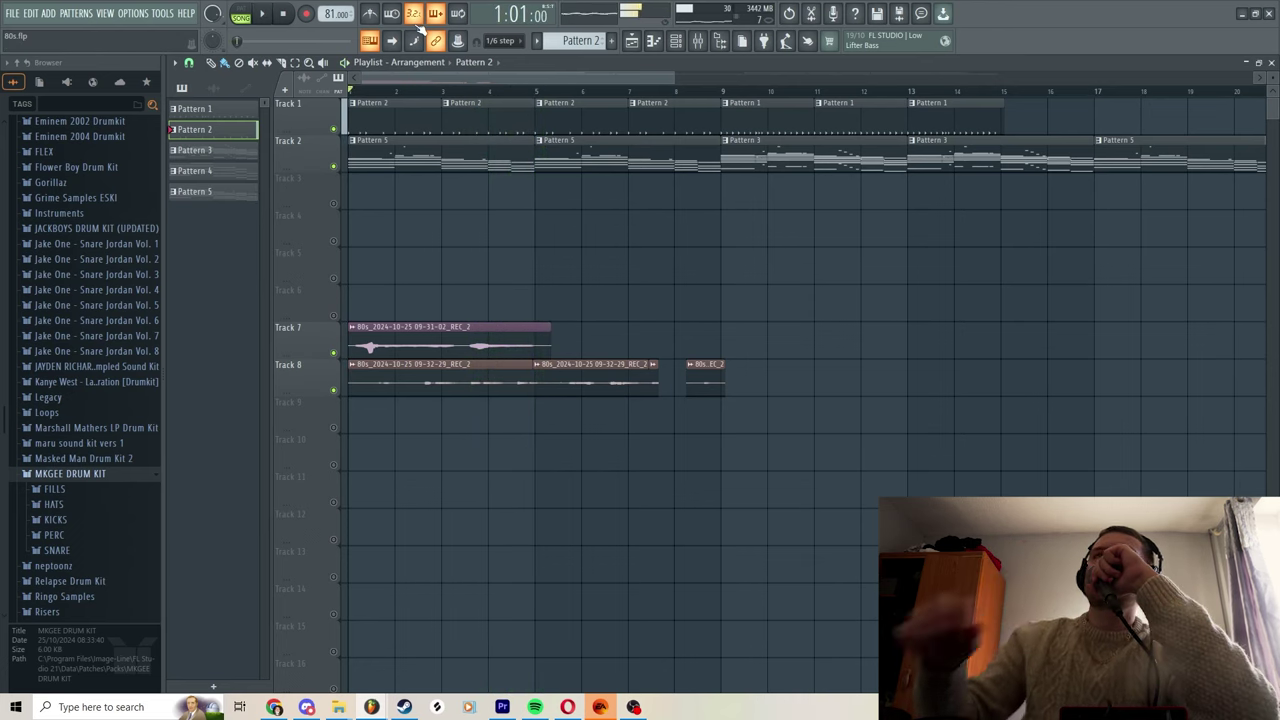
{"action": "left_click", "coordinate": [762, 159]}
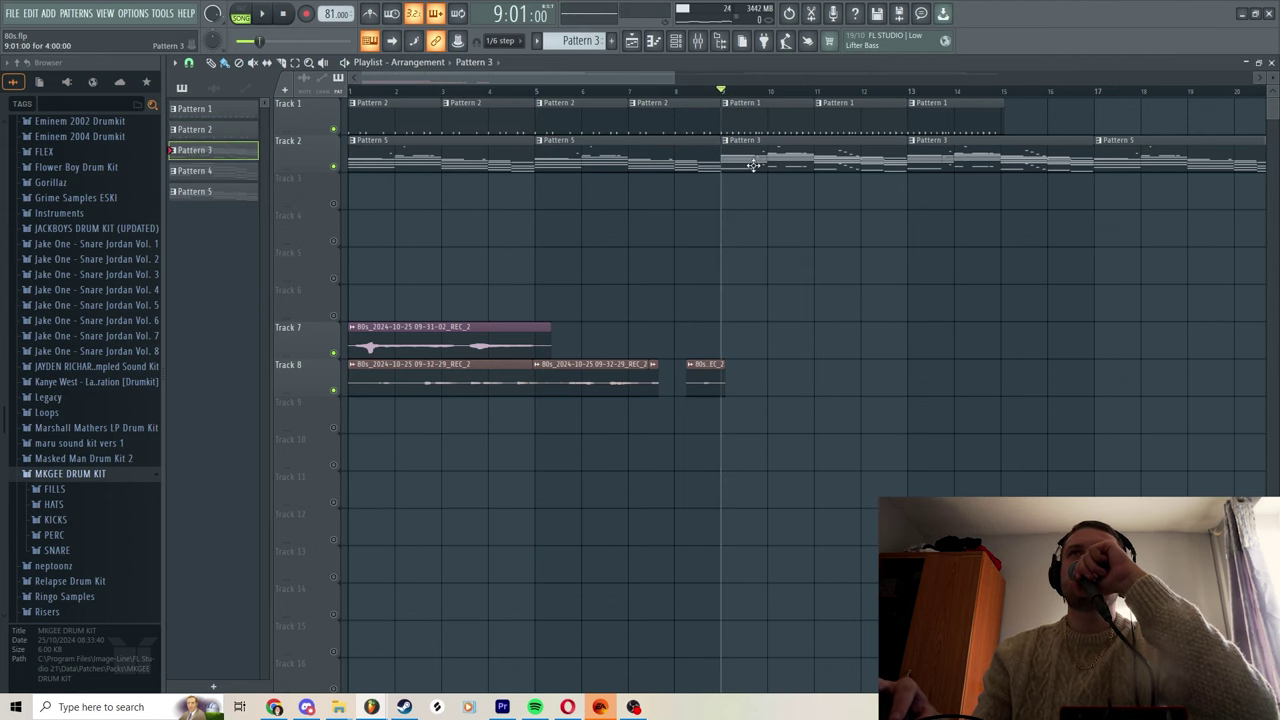
- Open the ZENOLOGY electric piano plugin window from the Channel rack
{"action": "left_click", "coordinate": [672, 44]}
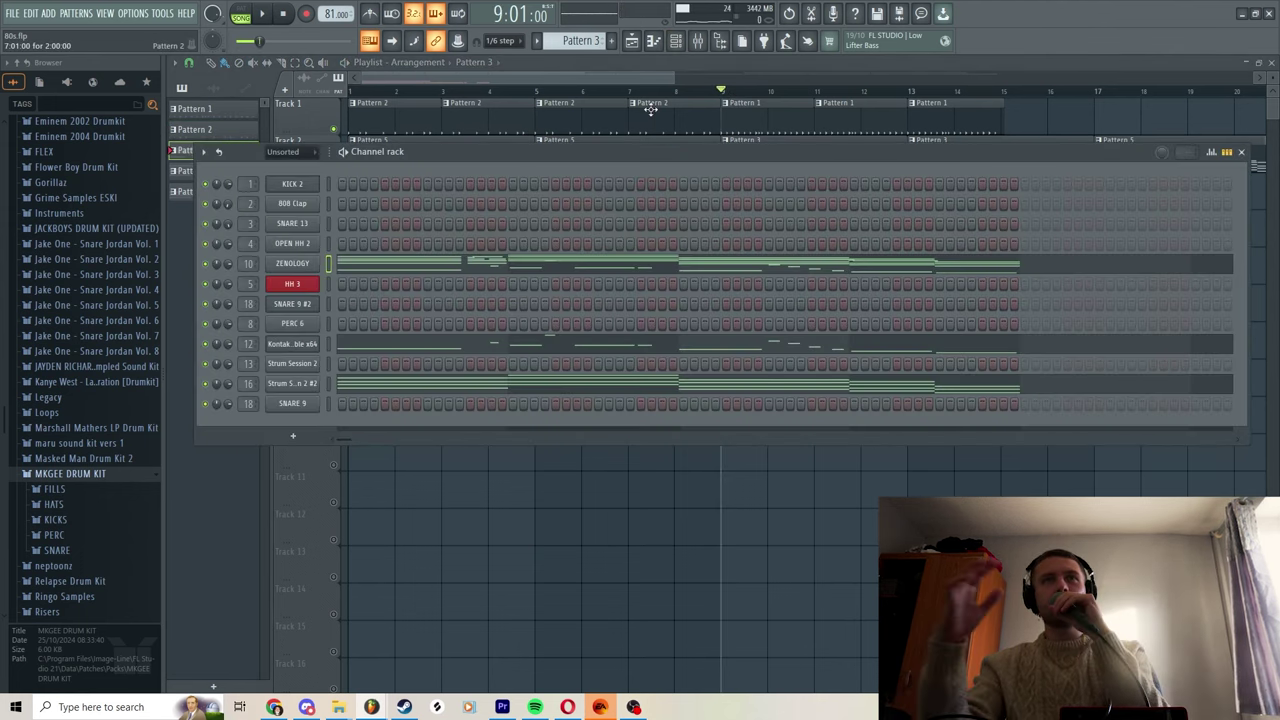
{"action": "left_click", "coordinate": [316, 264]}
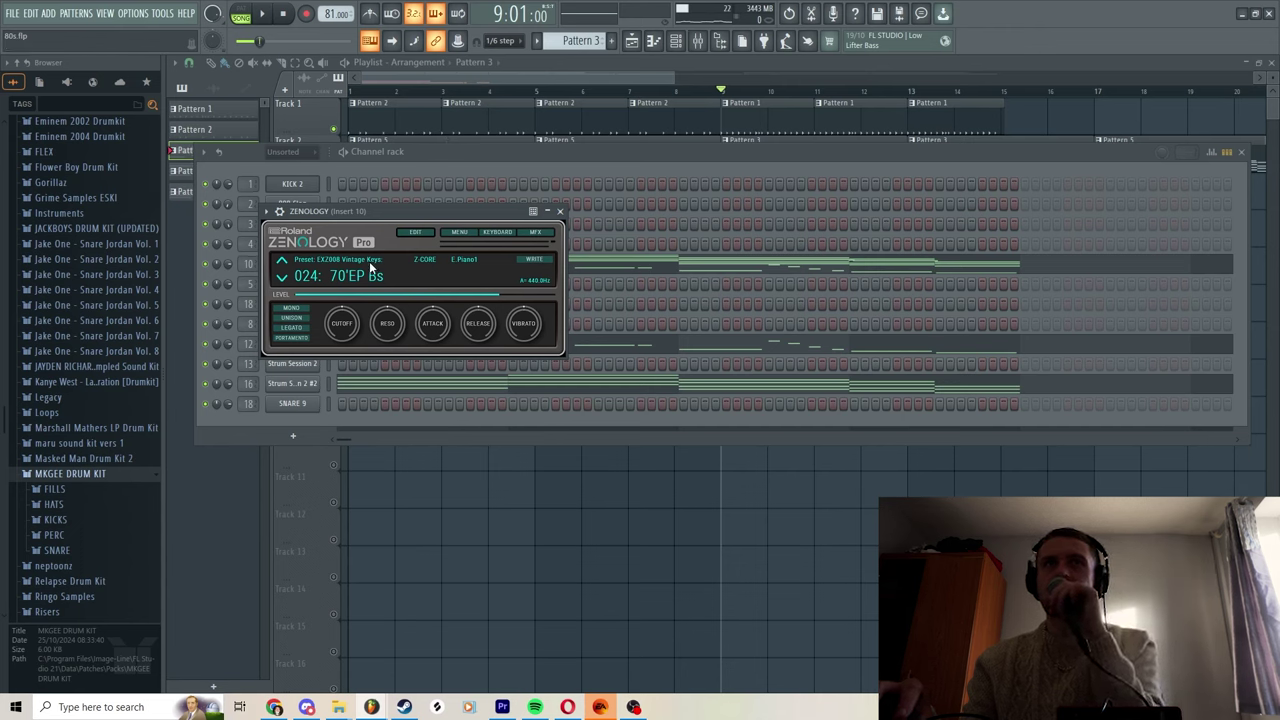
{"action": "left_click", "coordinate": [428, 150]}
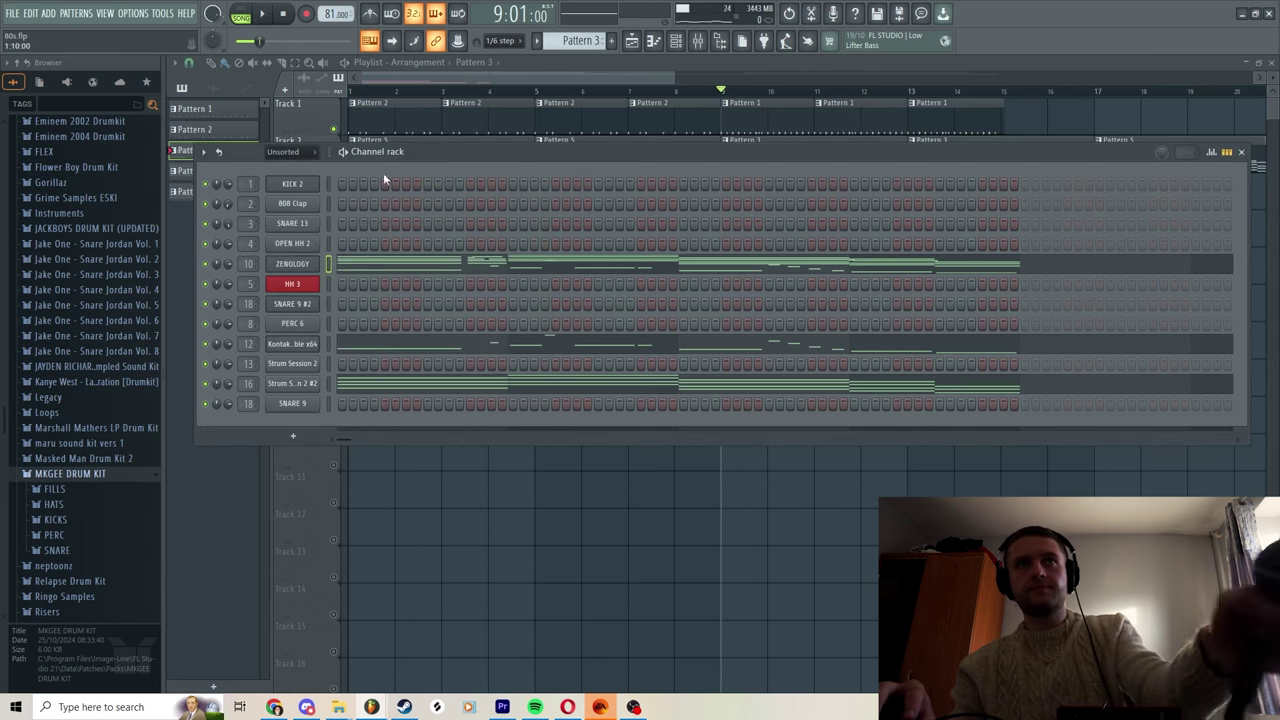
- Solo ZENOLOGY, start the pattern playing, and show its chords in the piano roll
{"action": "right_click", "coordinate": [206, 264]}
{"action": "key", "text": "space"}
{"action": "left_click", "coordinate": [508, 266]}
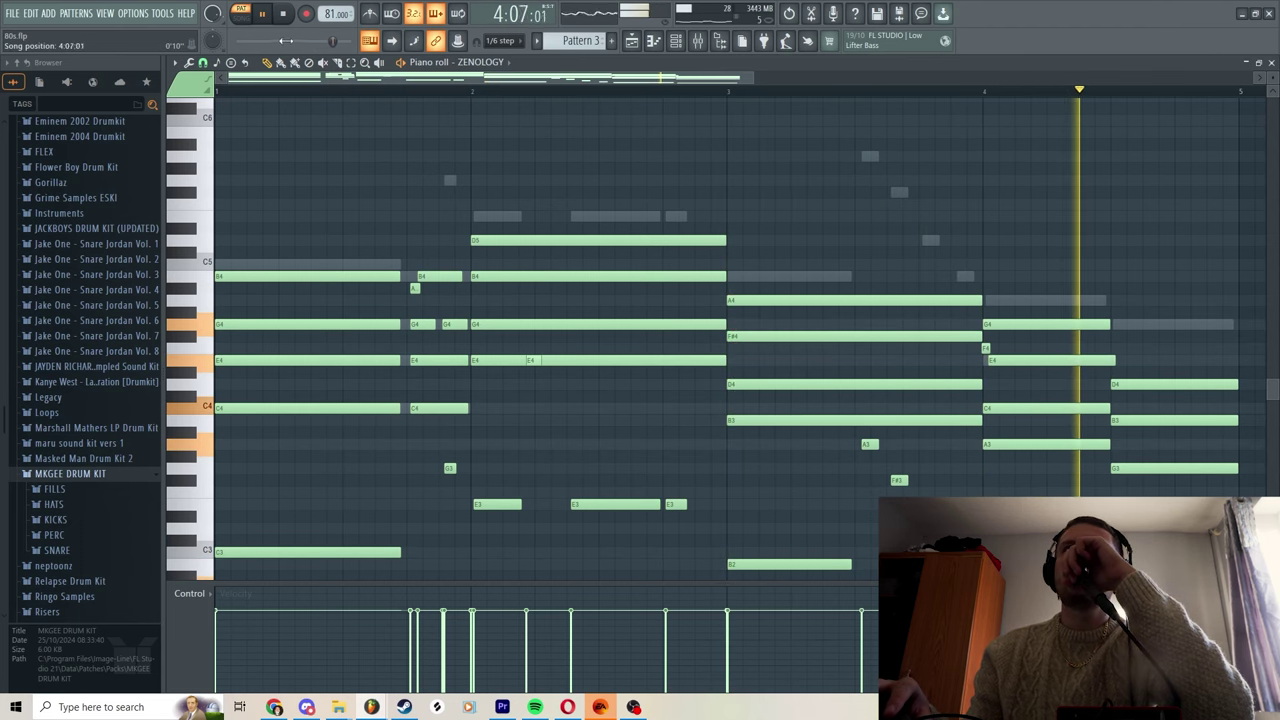
- Stop playback, solo Strum Session 2 #2, play Pattern 3 and show its plugin window
{"action": "key", "text": "space"}
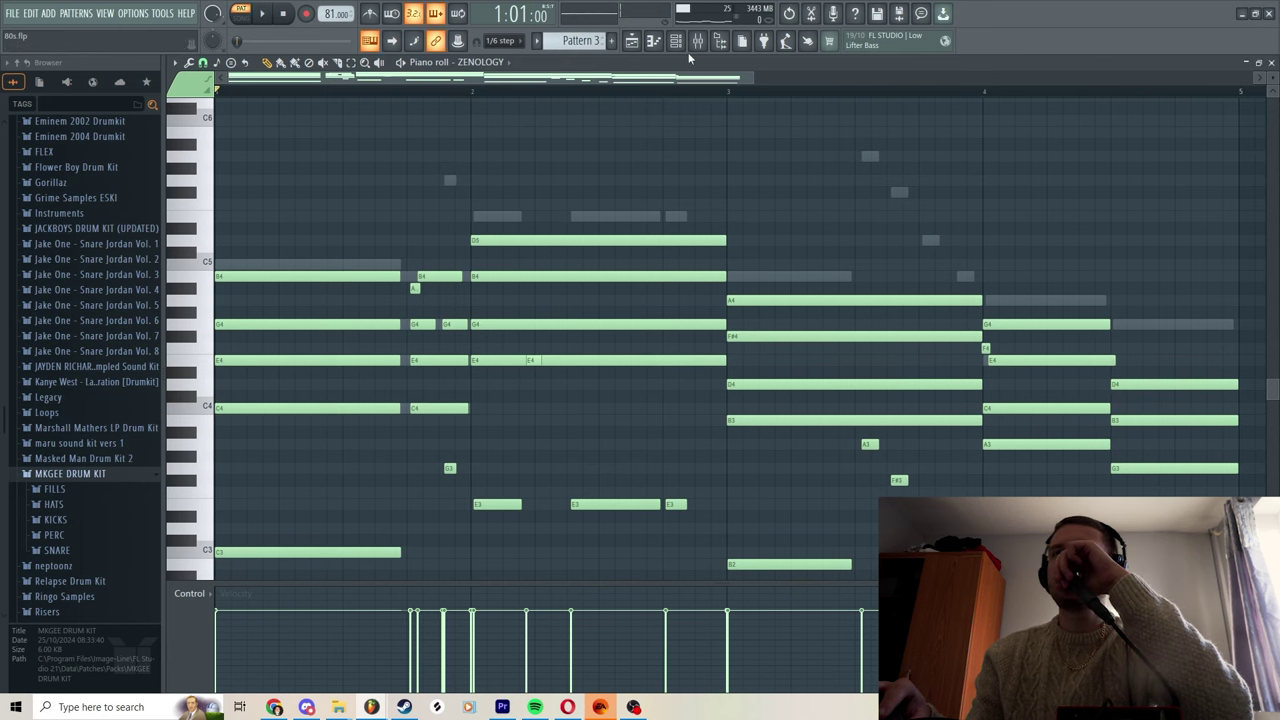
{"action": "scroll", "coordinate": [920, 478], "scroll_direction": "down", "scroll_amount": 3}
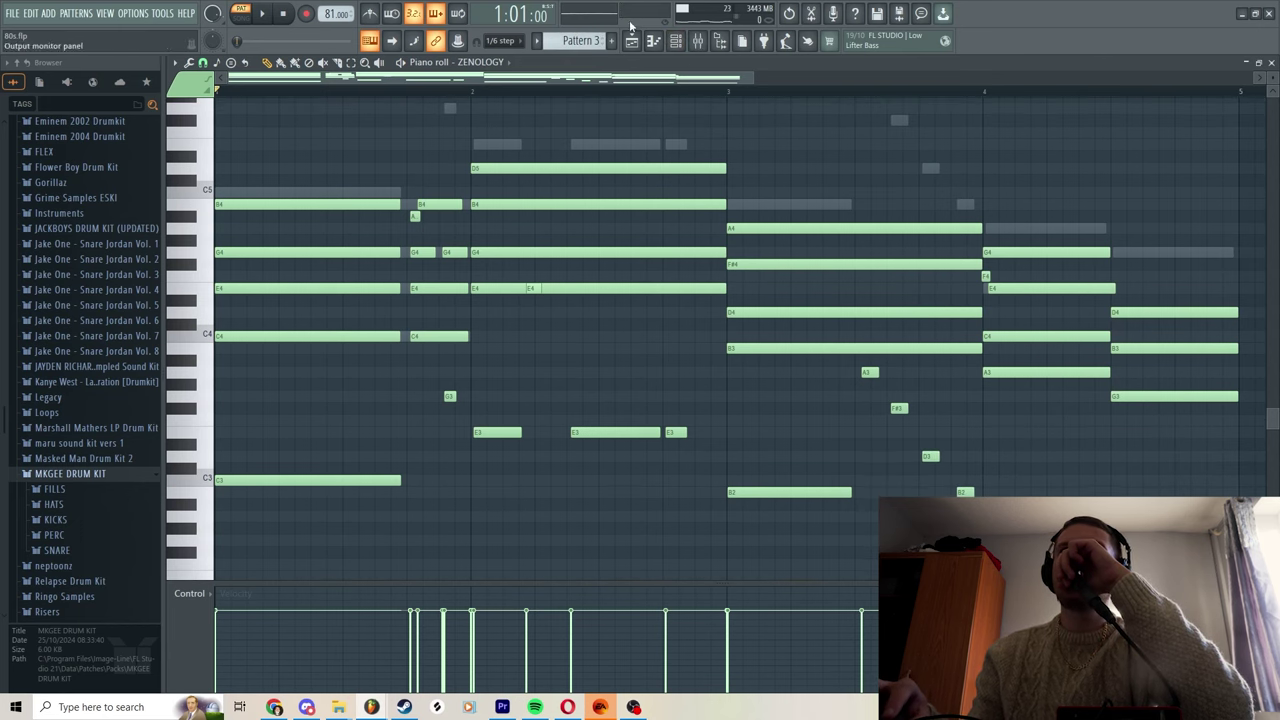
{"action": "left_click", "coordinate": [676, 42]}
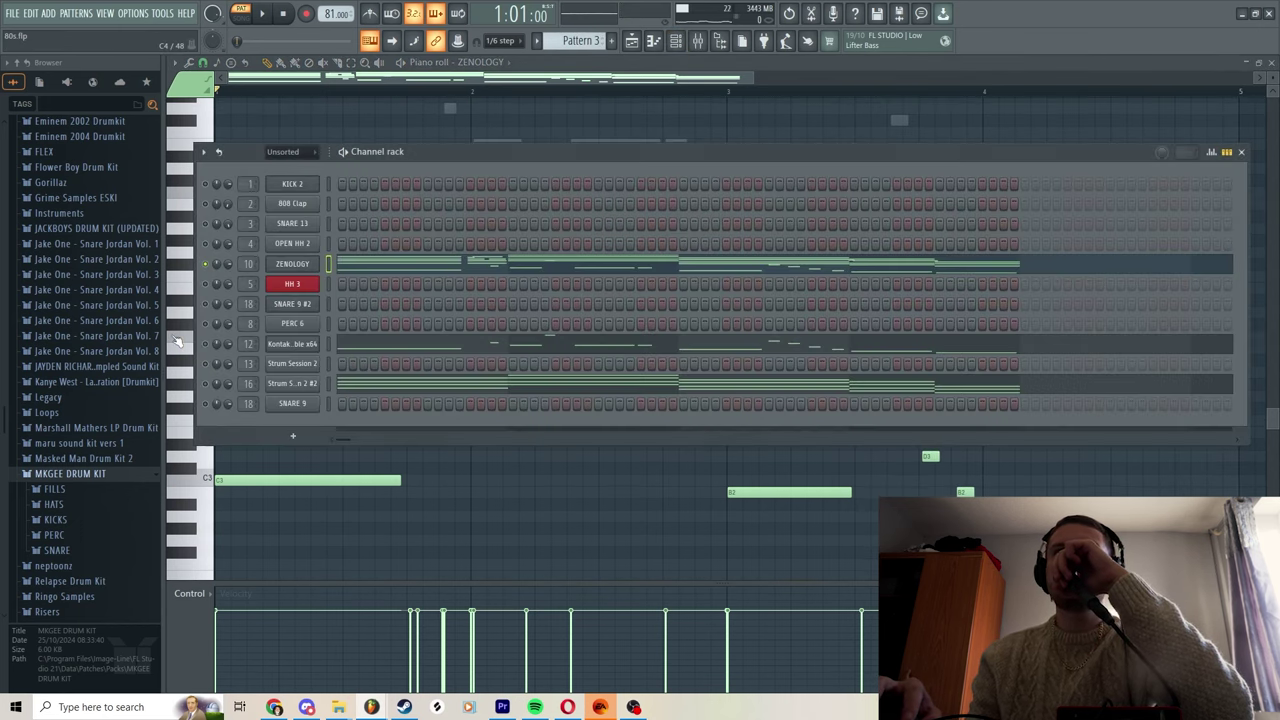
{"action": "right_click", "coordinate": [205, 384]}
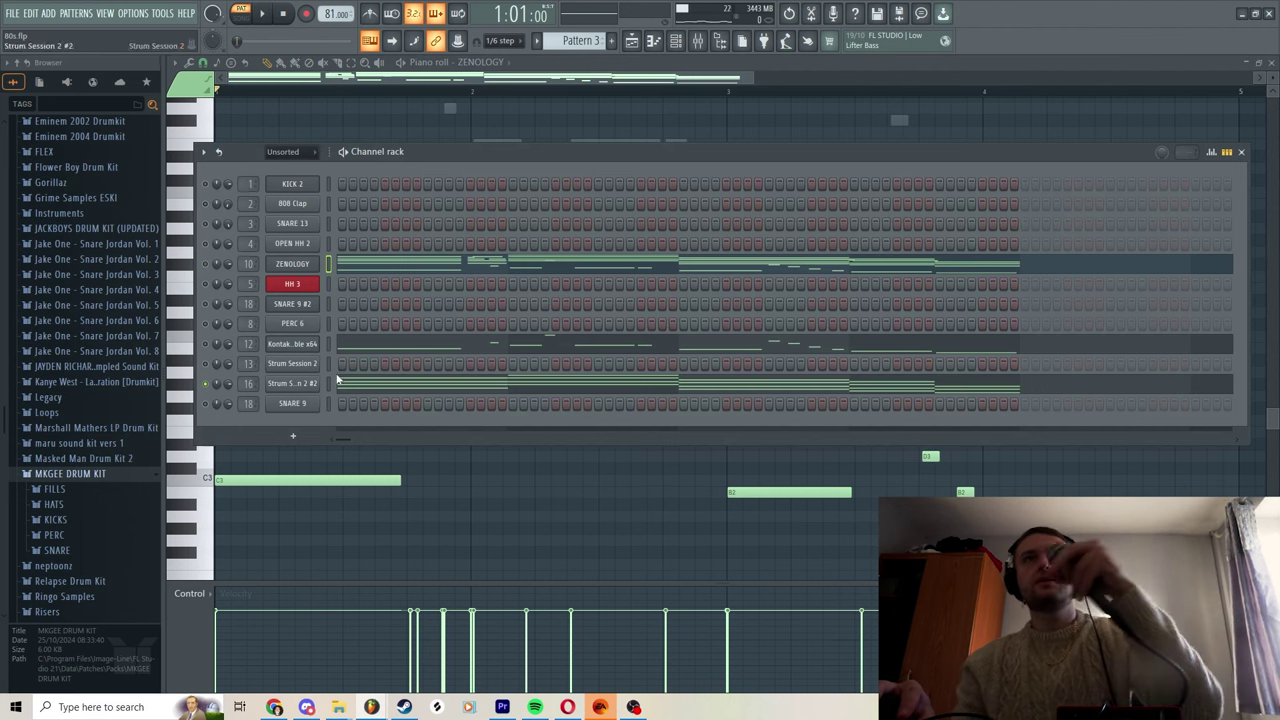
{"action": "key", "text": "space"}
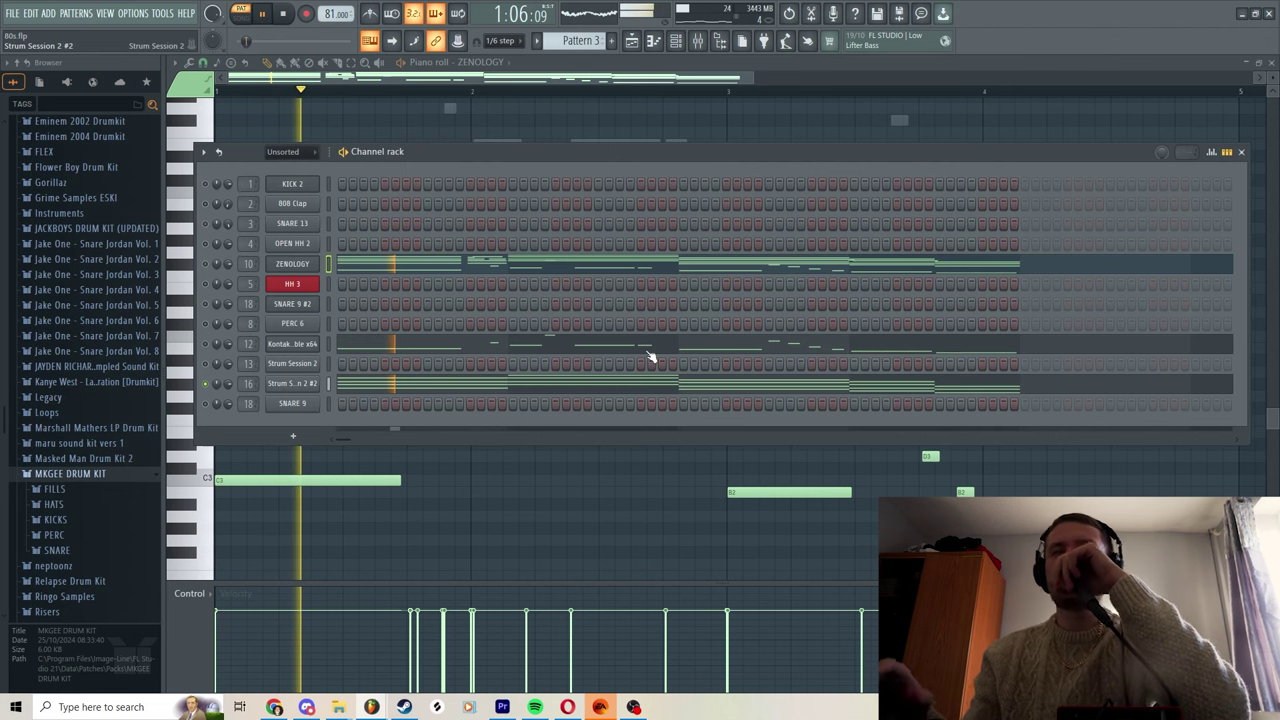
{"action": "left_click", "coordinate": [292, 383]}
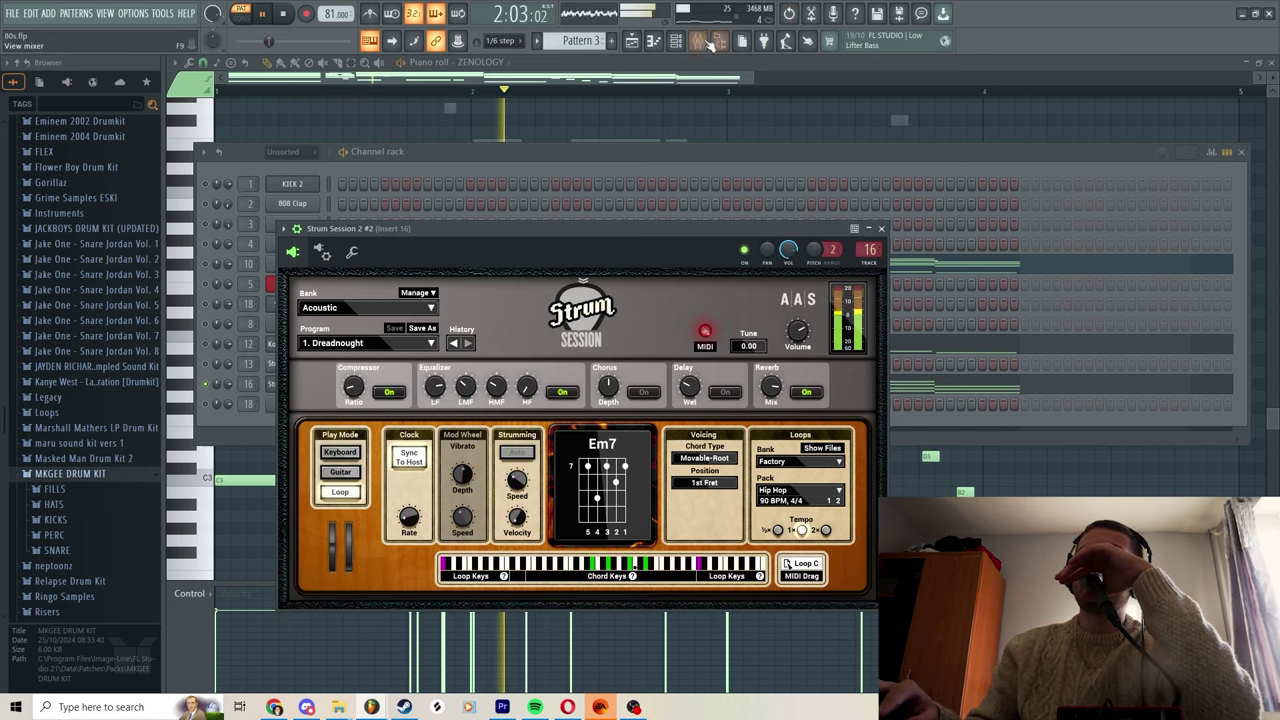
- Inspect Fruity Chorus and Fruity delay 2 on Insert 16, then return to the Playlist
{"action": "left_click", "coordinate": [698, 40]}
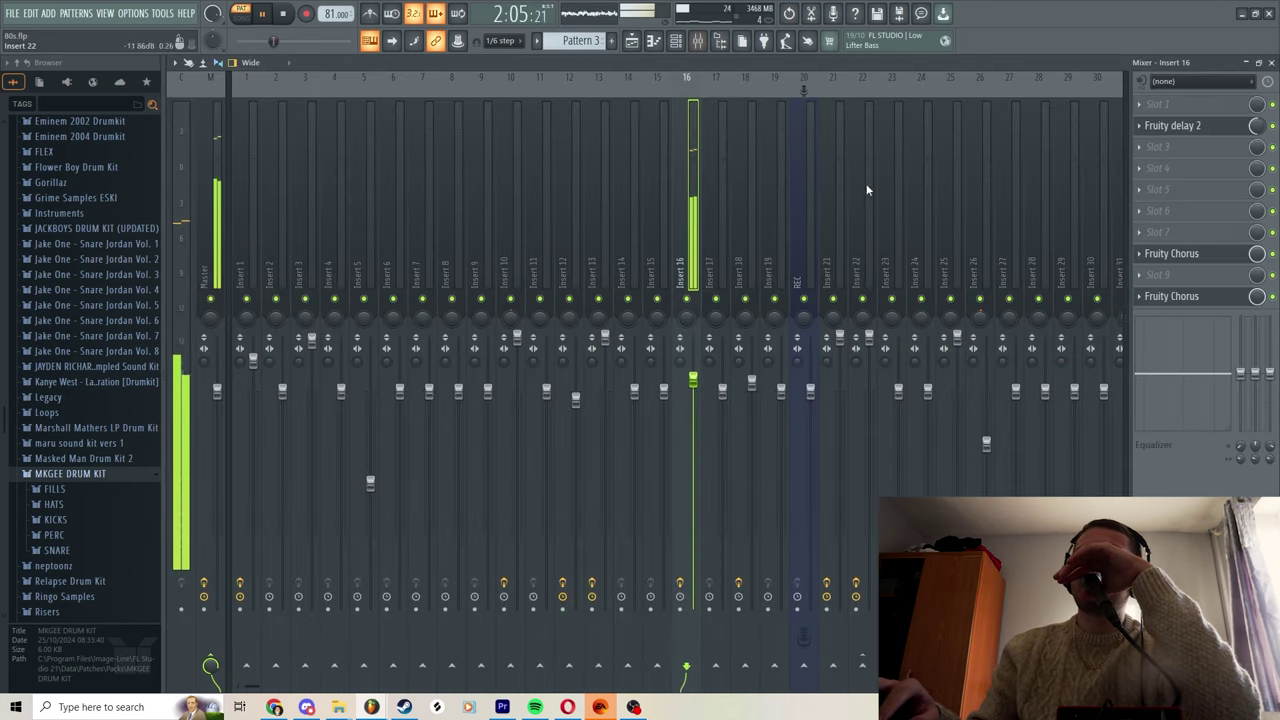
{"action": "left_click", "coordinate": [1172, 253]}
{"action": "left_click", "coordinate": [1172, 296]}
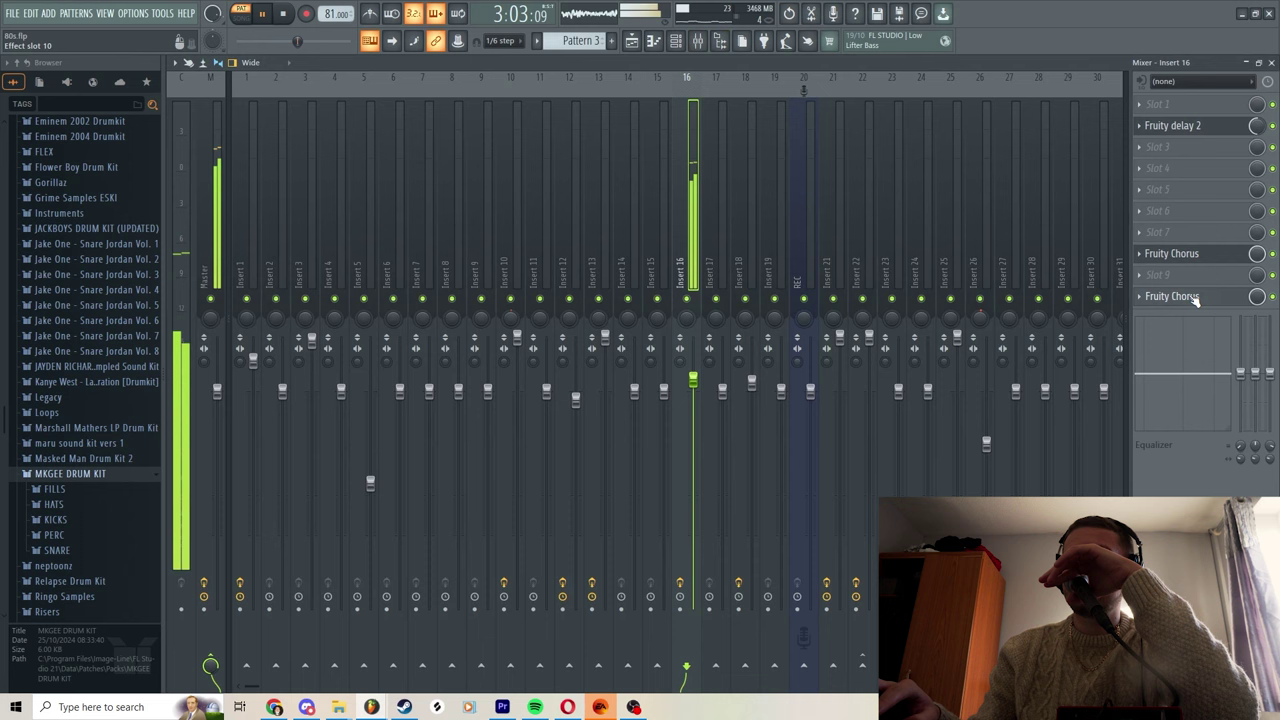
{"action": "left_click", "coordinate": [1195, 128]}
{"action": "left_click", "coordinate": [631, 40]}
{"action": "key", "text": "space"}
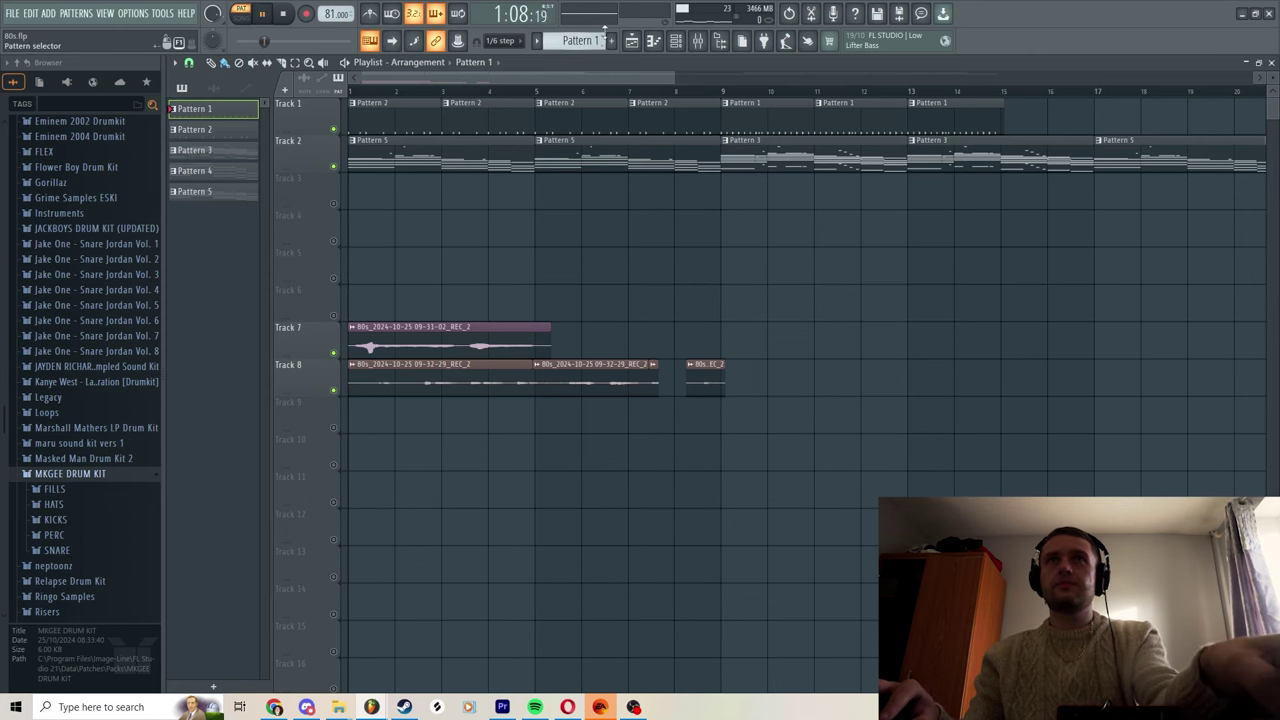
- Review Pattern 1's drum steps, then play the song from bar 8 and stop
{"action": "left_click", "coordinate": [675, 40]}
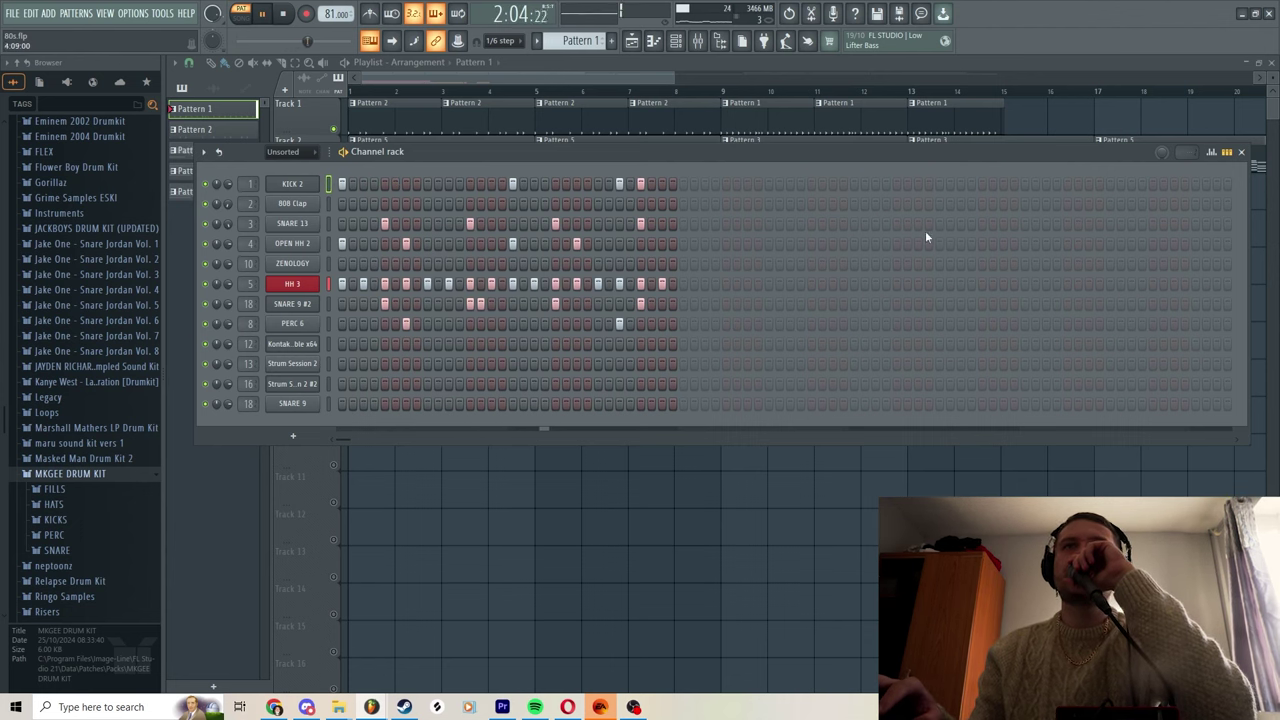
{"action": "key", "text": "F6"}
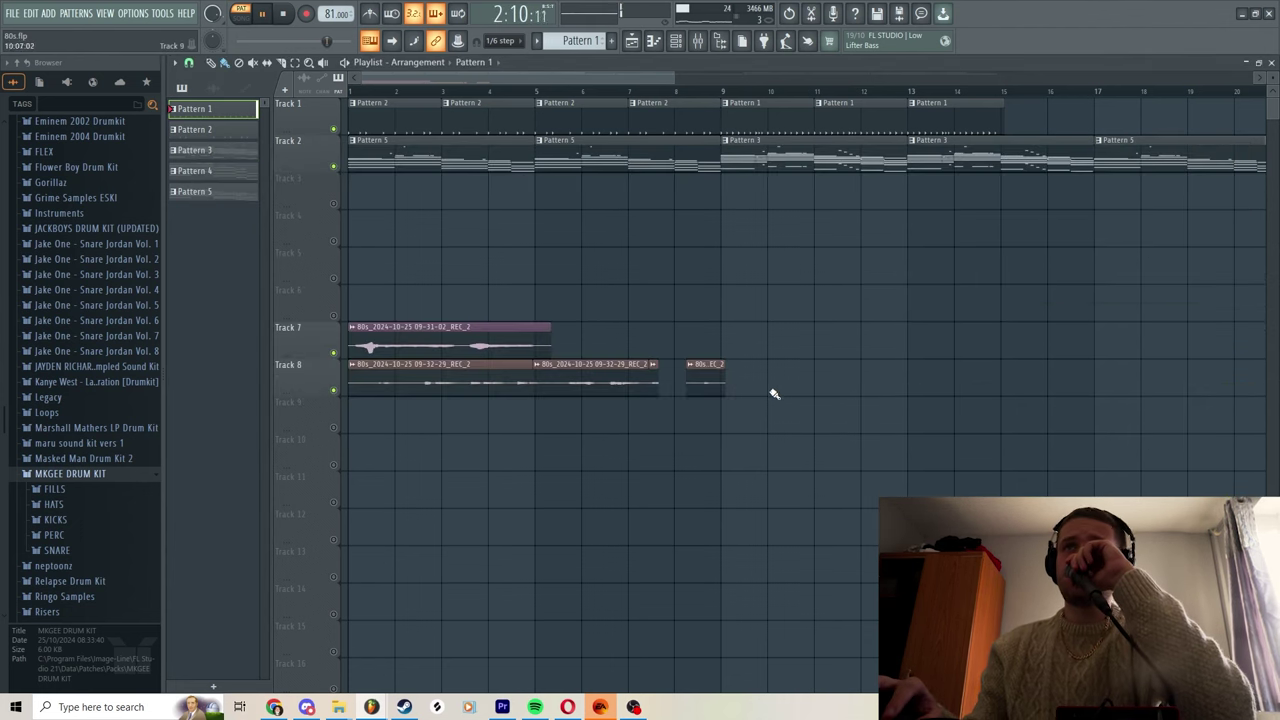
{"action": "left_click", "coordinate": [675, 90]}
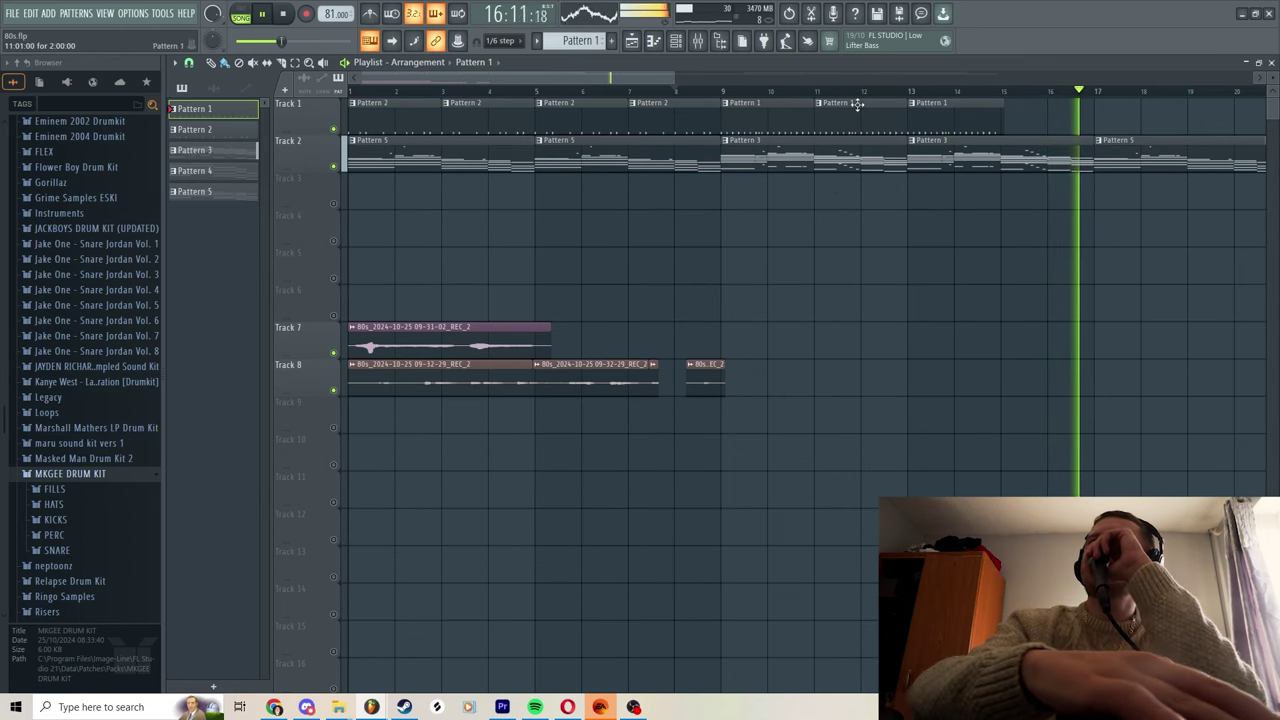
{"action": "key", "text": "space"}
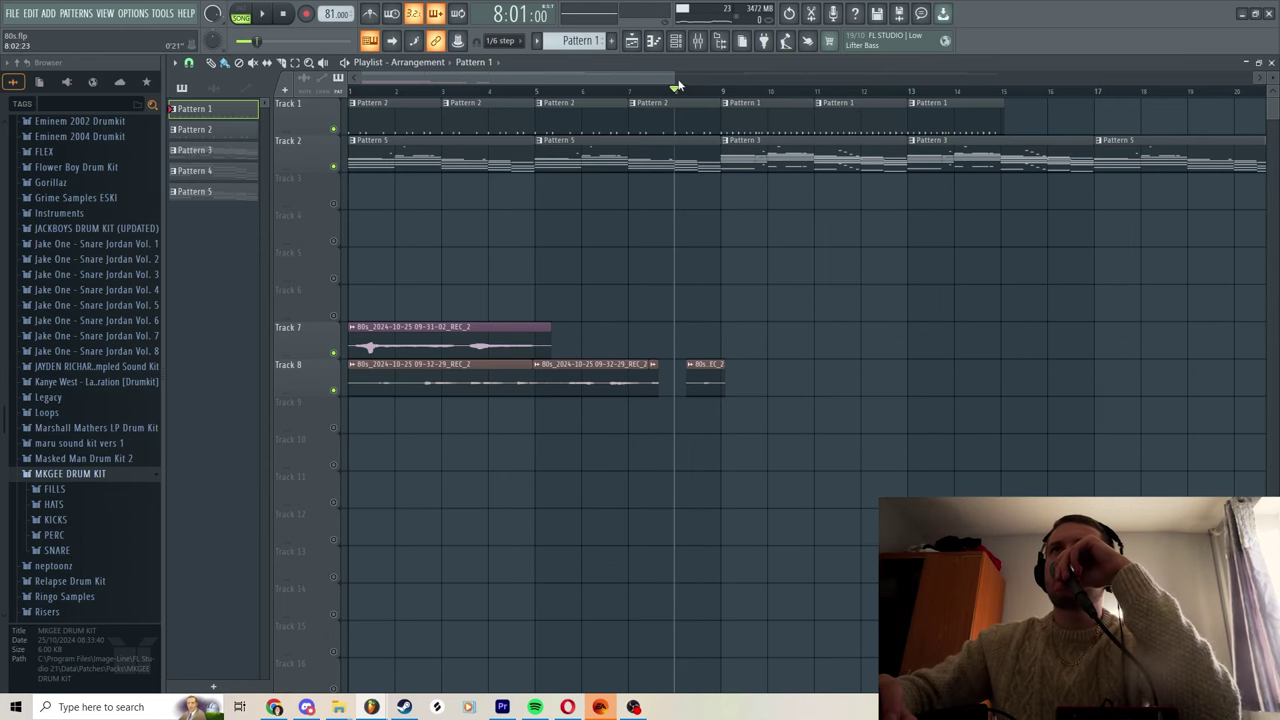
- Zoom the Playlist out to show the full arrangement from bar 1 to 57
{"action": "scroll", "coordinate": [676, 86], "scroll_direction": "down", "scroll_amount": 5}
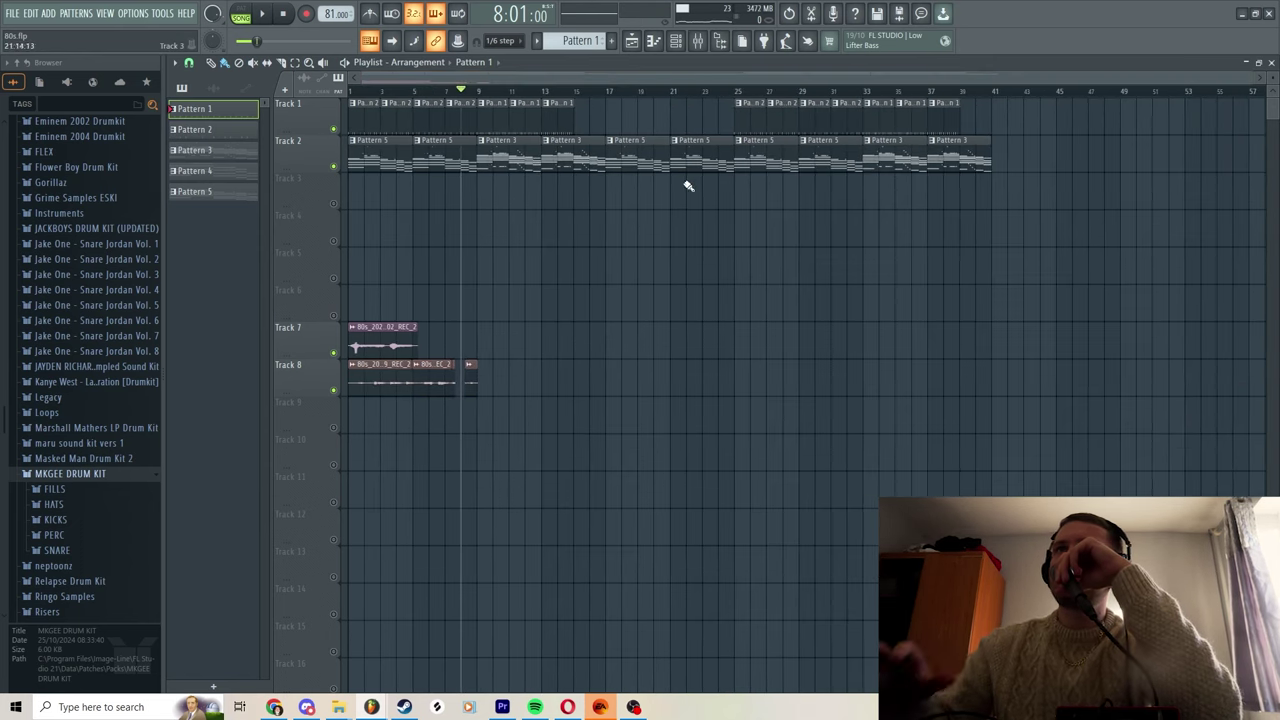